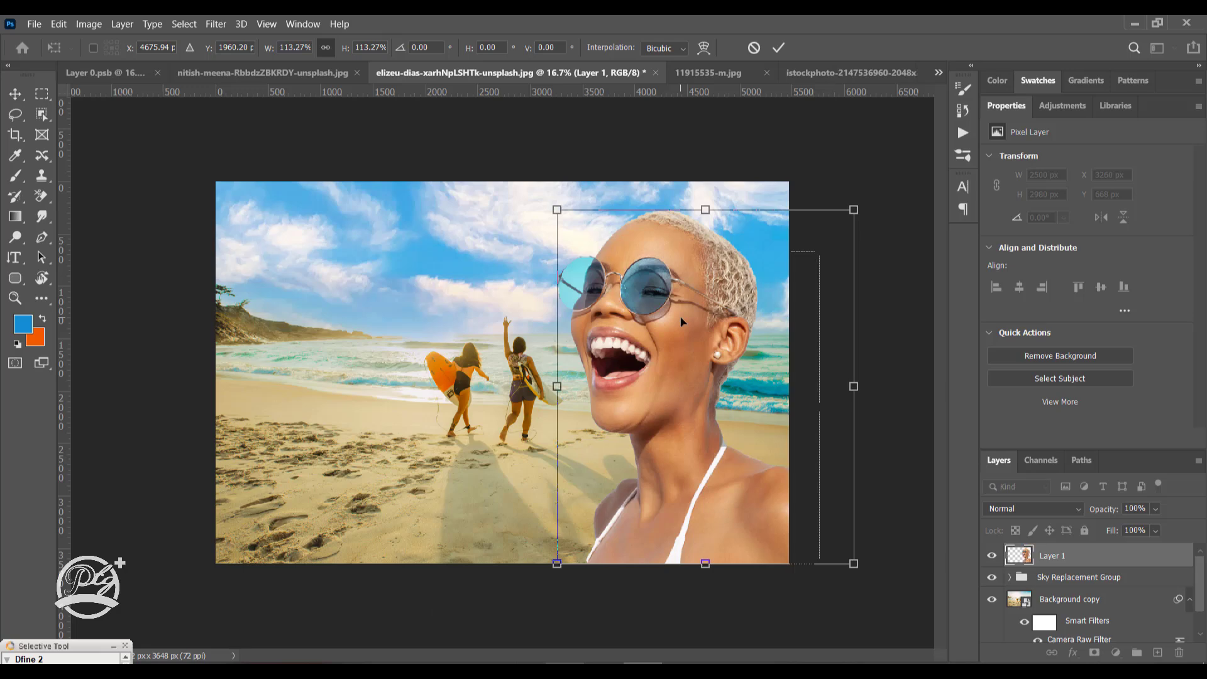
Step: Apply the pending transform of the woman's cutout and convert Layer 1 to a smart object
{"action": "key", "text": "Return"}
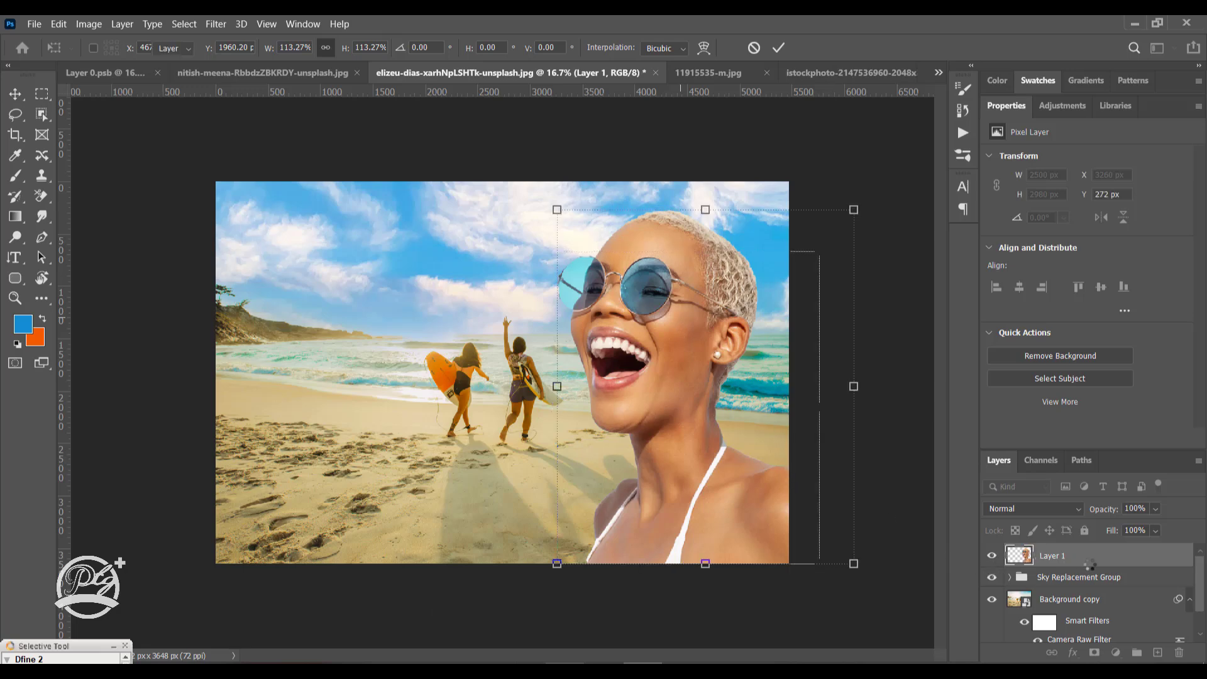
{"action": "right_click", "coordinate": [1091, 558]}
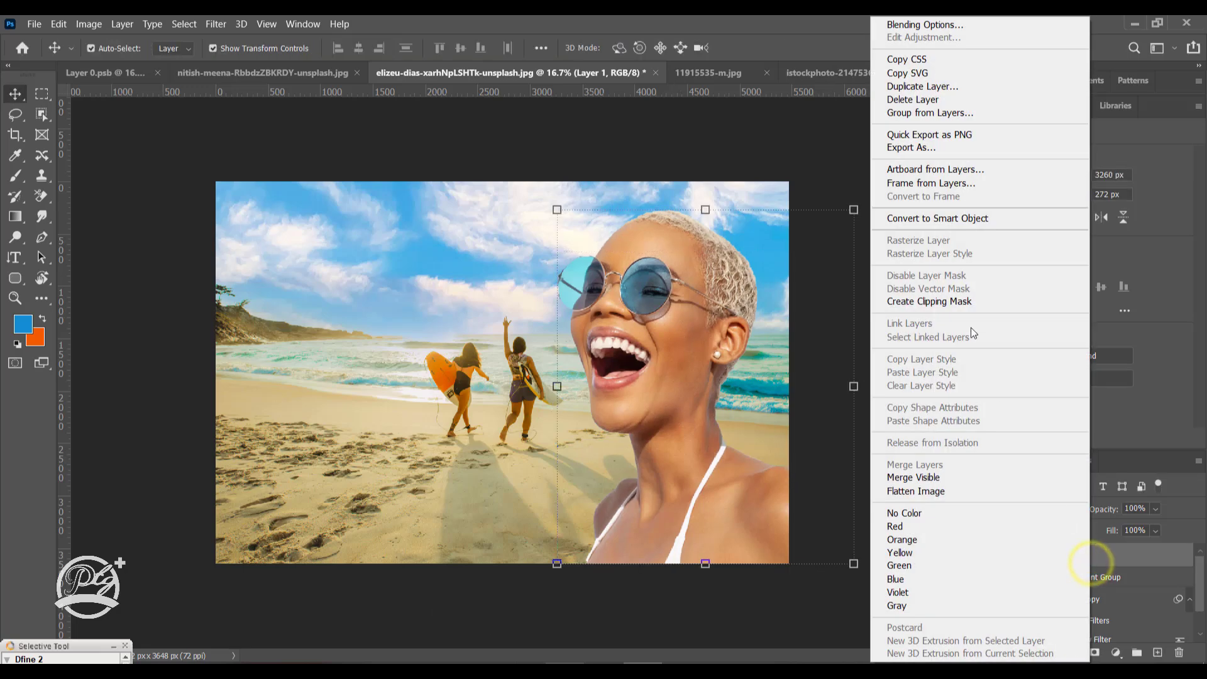
{"action": "left_click", "coordinate": [968, 218]}
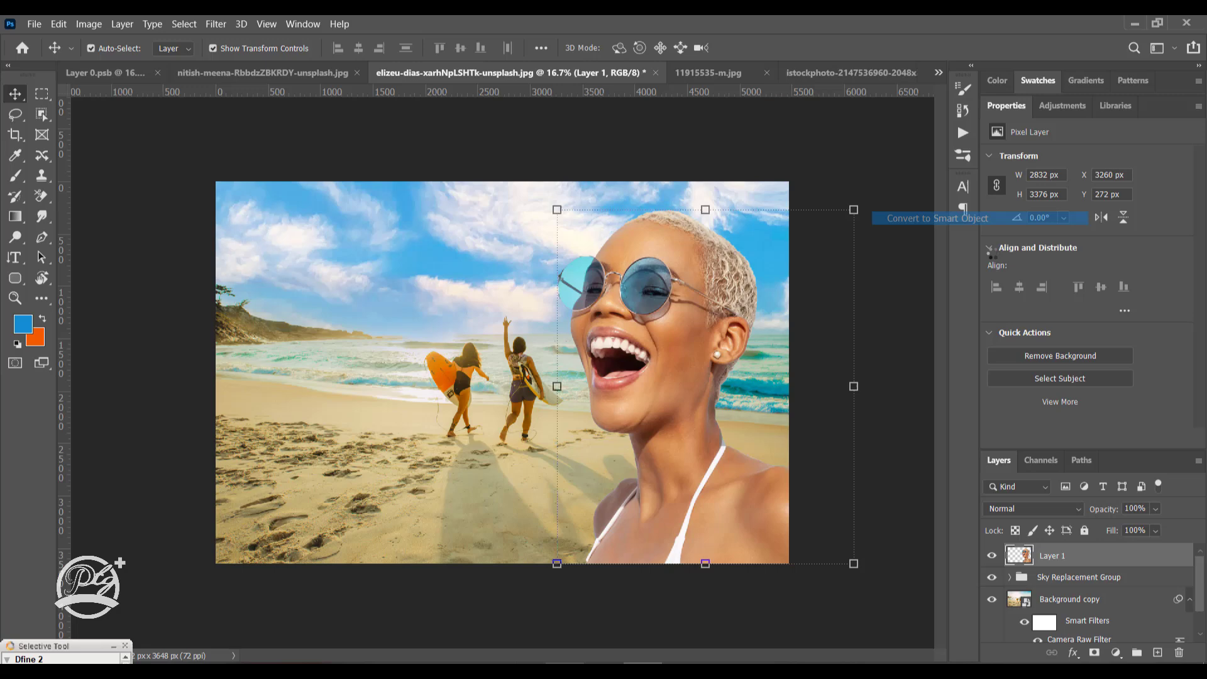
Step: Start a Camera Raw adjustment on the woman's layer, setting Contrast to +13 and Clarity to +22
{"action": "left_click", "coordinate": [216, 24]}
{"action": "left_click", "coordinate": [264, 132]}
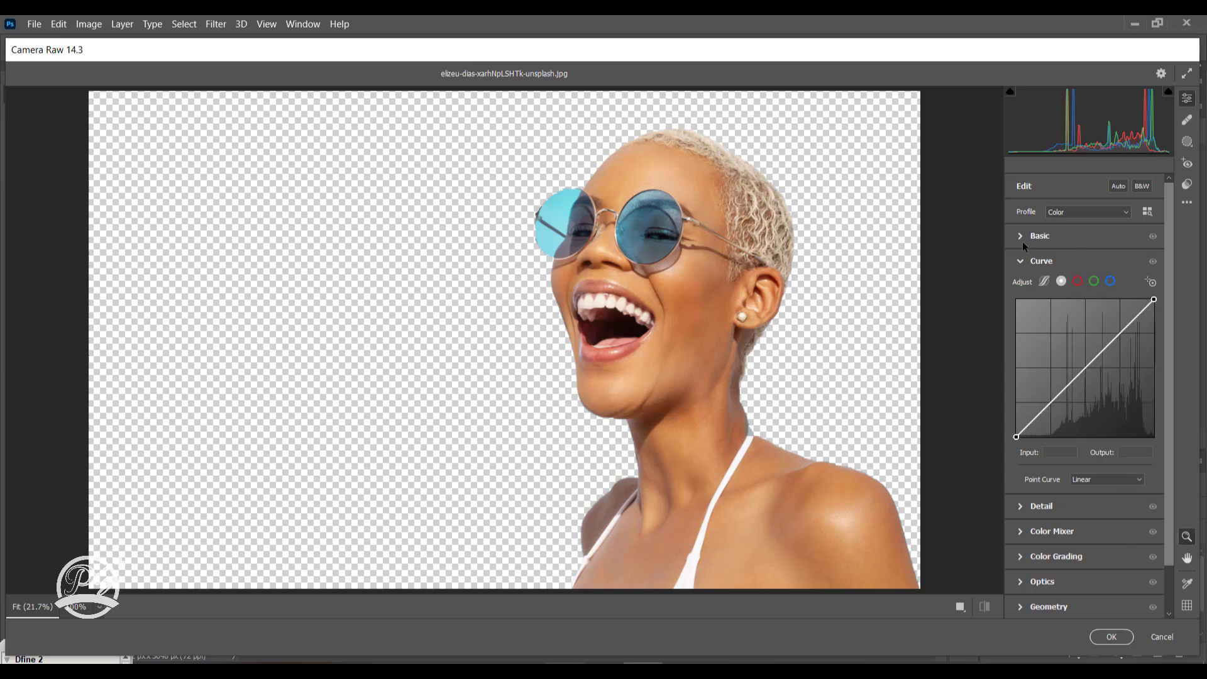
{"action": "left_click", "coordinate": [1025, 259]}
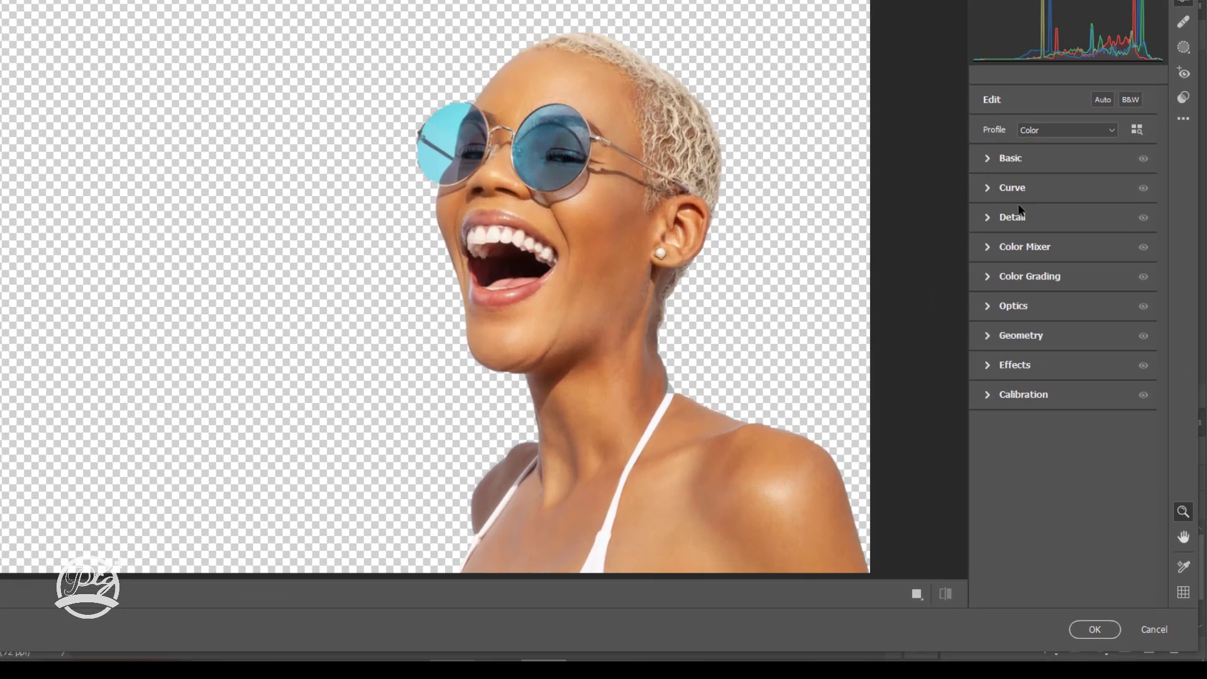
{"action": "left_click", "coordinate": [988, 159]}
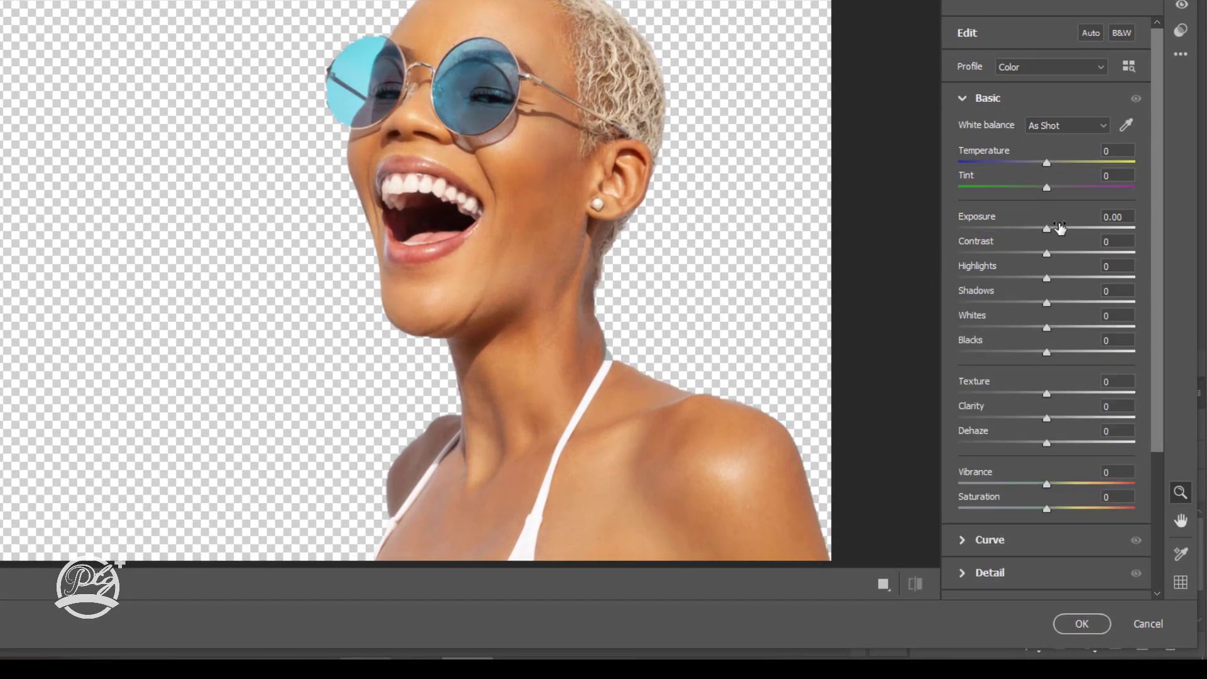
{"action": "left_click_drag", "start_coordinate": [1052, 259], "coordinate": [1061, 260]}
{"action": "mouse_move", "coordinate": [1048, 419]}
{"action": "left_mouse_down"}
{"action": "mouse_move", "coordinate": [1100, 420]}
{"action": "mouse_move", "coordinate": [1065, 420]}
{"action": "left_mouse_up"}
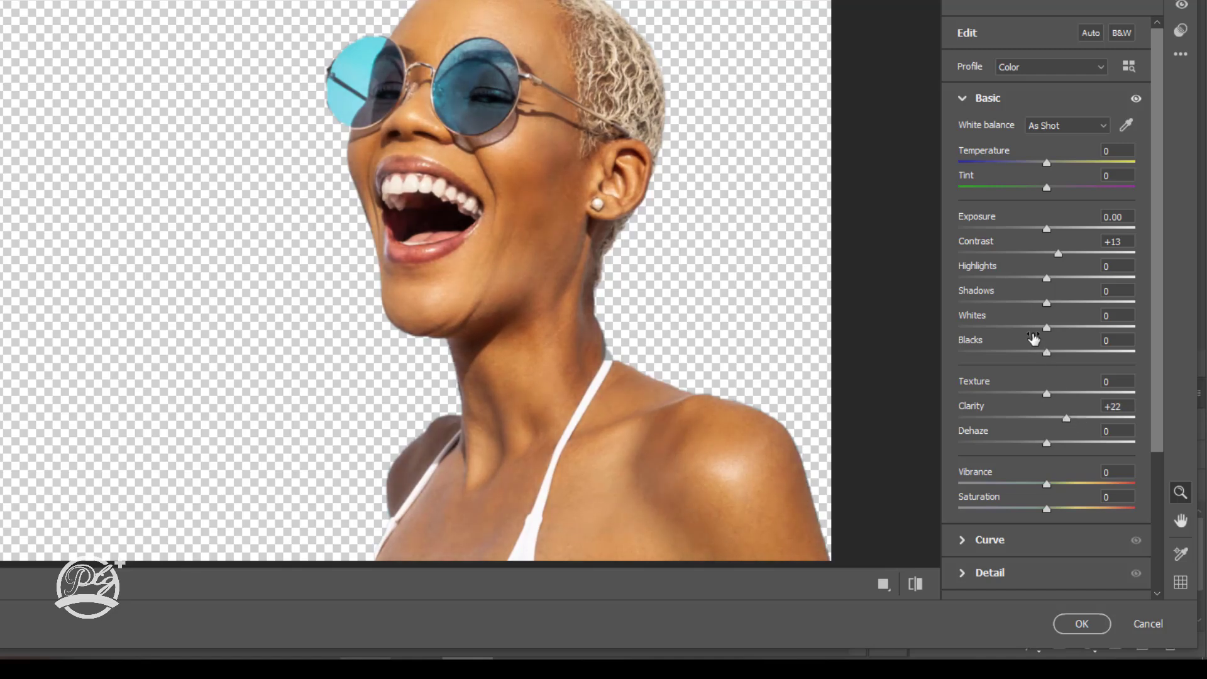
Step: Set Shadows +48, Highlights +23, Contrast +18, Blacks +33, Texture +28 and Temperature +7, apply the Camera Raw filter and compare before and after
{"action": "left_click_drag", "start_coordinate": [1046, 303], "coordinate": [1087, 317]}
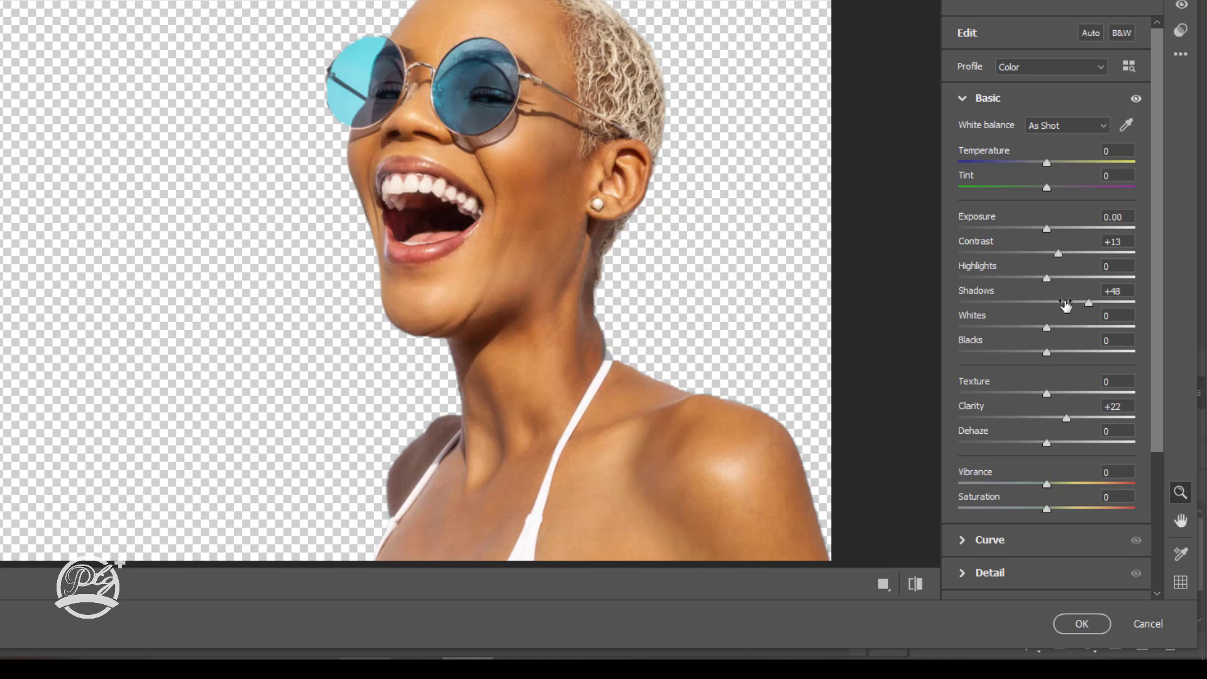
{"action": "left_click_drag", "start_coordinate": [1038, 281], "coordinate": [1068, 277]}
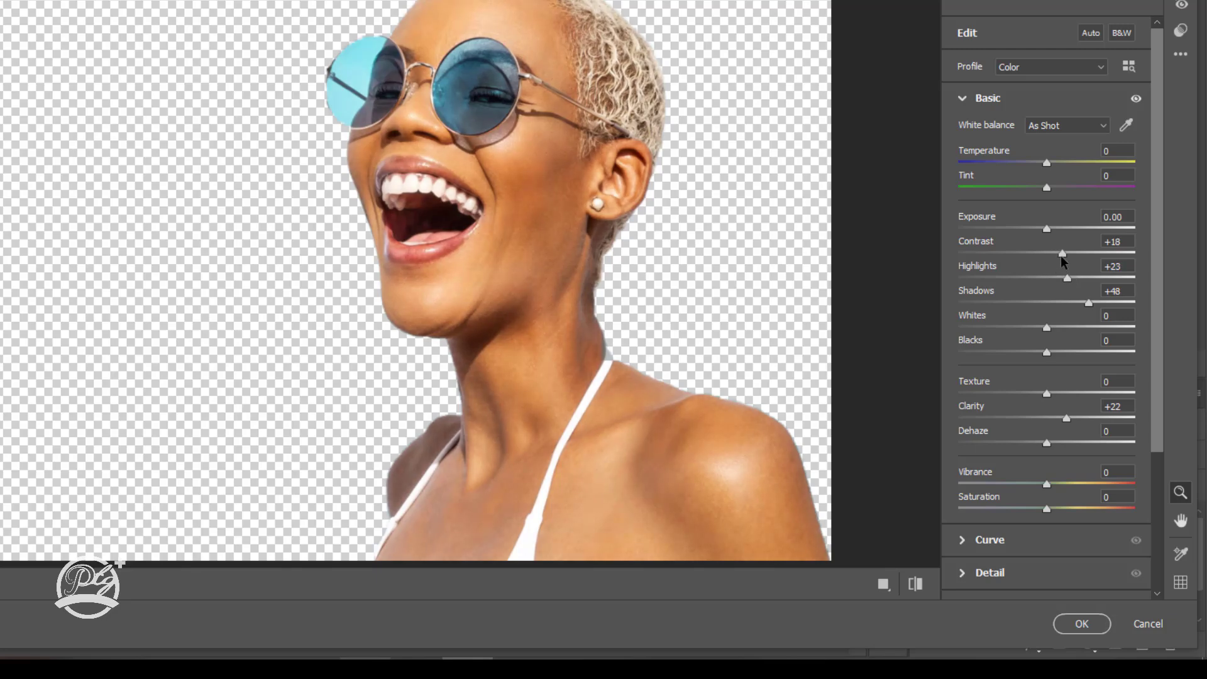
{"action": "left_click_drag", "start_coordinate": [1047, 357], "coordinate": [1074, 401]}
{"action": "mouse_move", "coordinate": [1043, 169]}
{"action": "left_mouse_down"}
{"action": "mouse_move", "coordinate": [1033, 170]}
{"action": "mouse_move", "coordinate": [1048, 167]}
{"action": "left_mouse_up"}
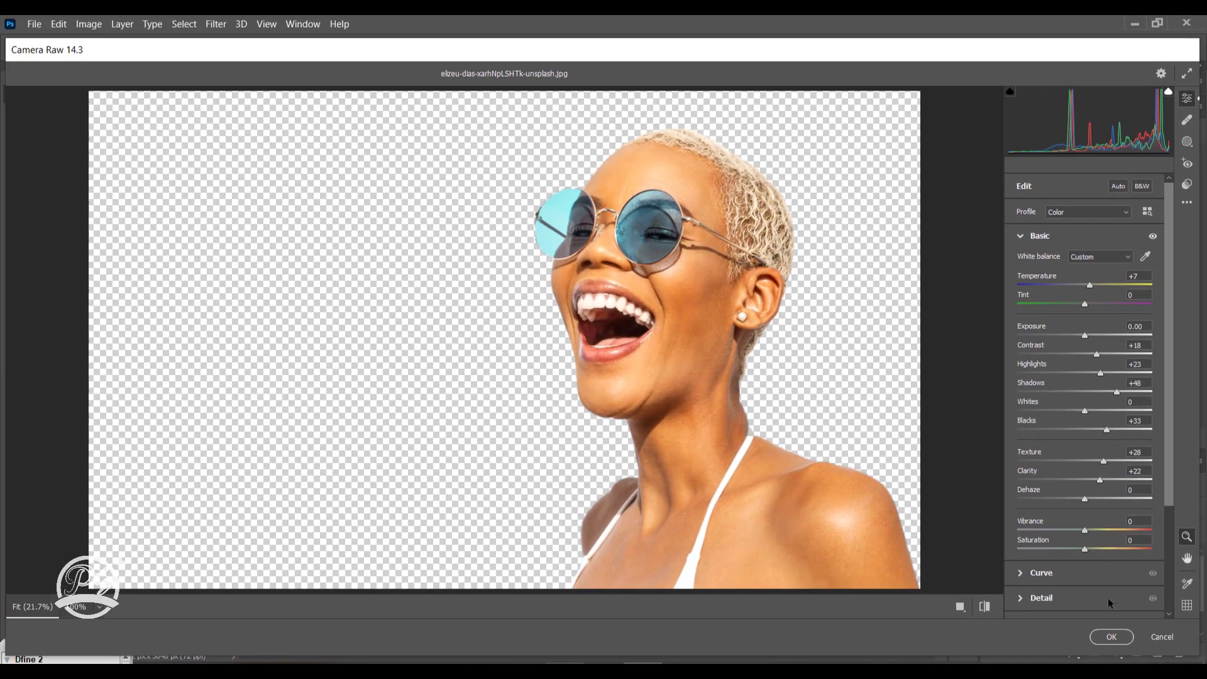
{"action": "left_click", "coordinate": [1107, 637]}
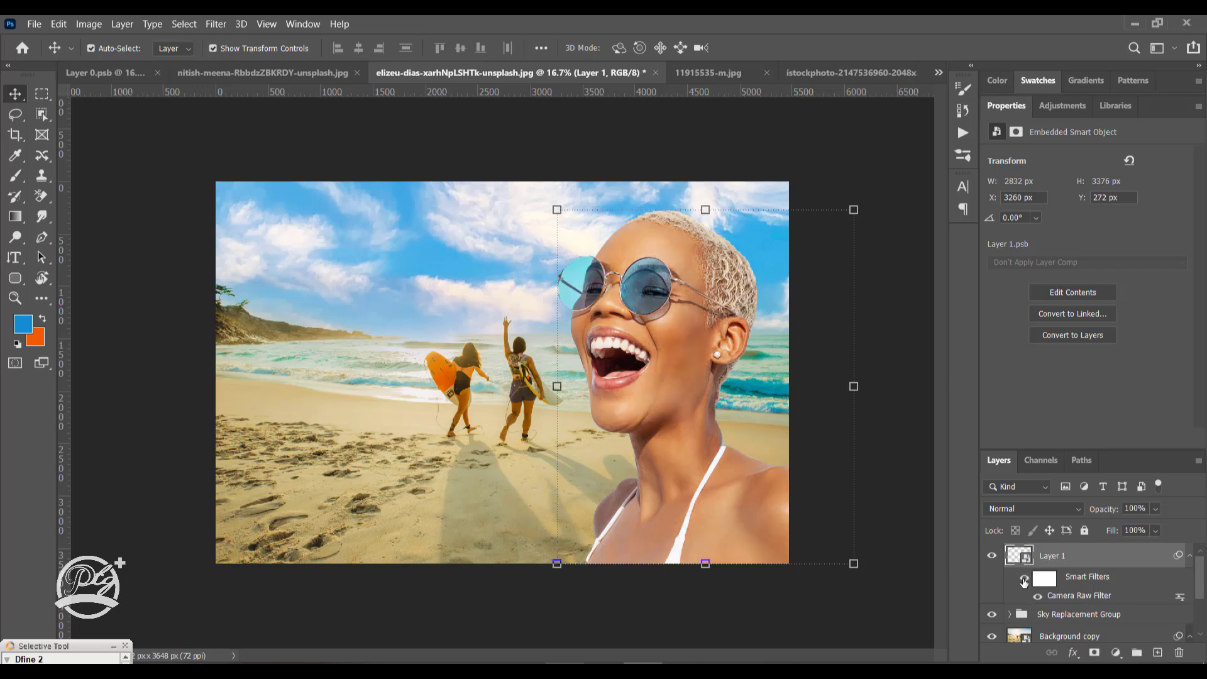
{"action": "left_click", "coordinate": [1024, 578]}
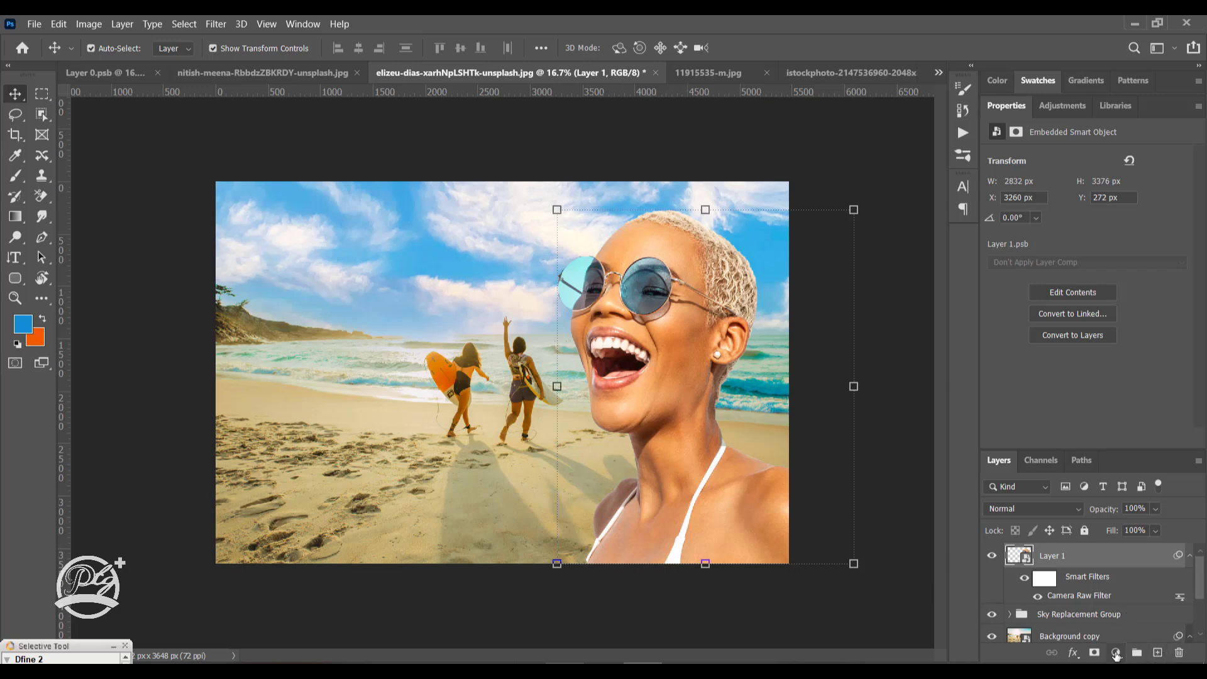
Step: Add a Brightness/Contrast adjustment layer above Layer 1 and clip it to that layer
{"action": "left_click", "coordinate": [1116, 653]}
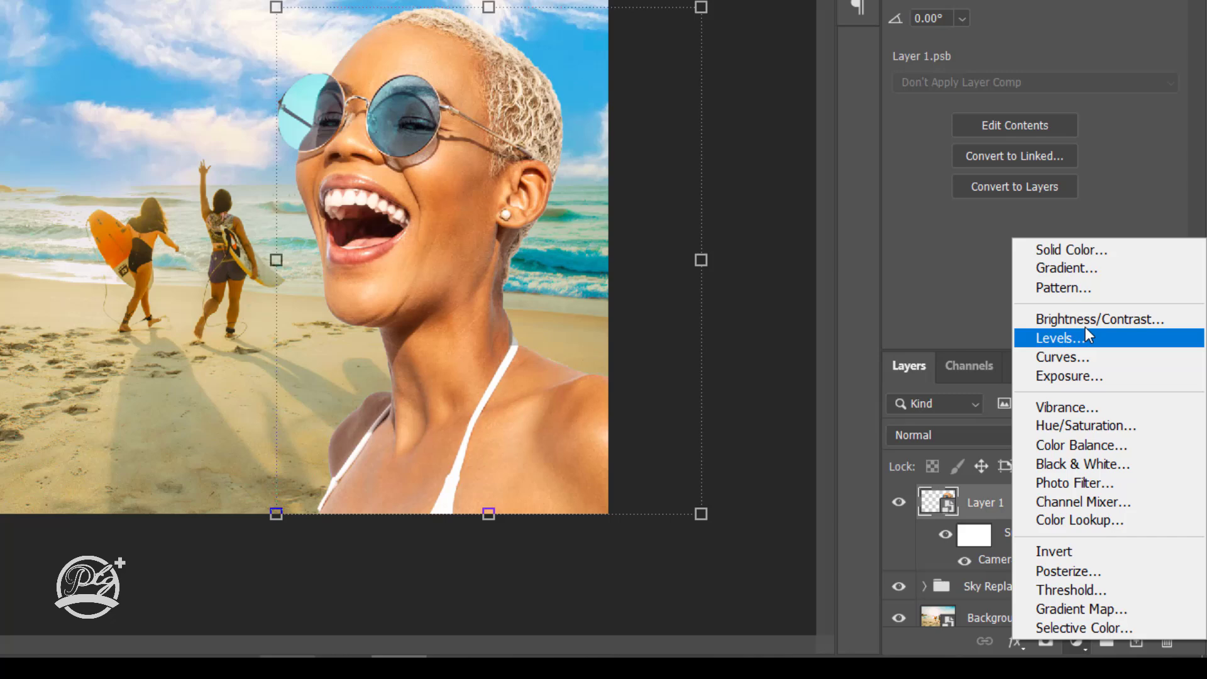
{"action": "left_click", "coordinate": [1087, 319]}
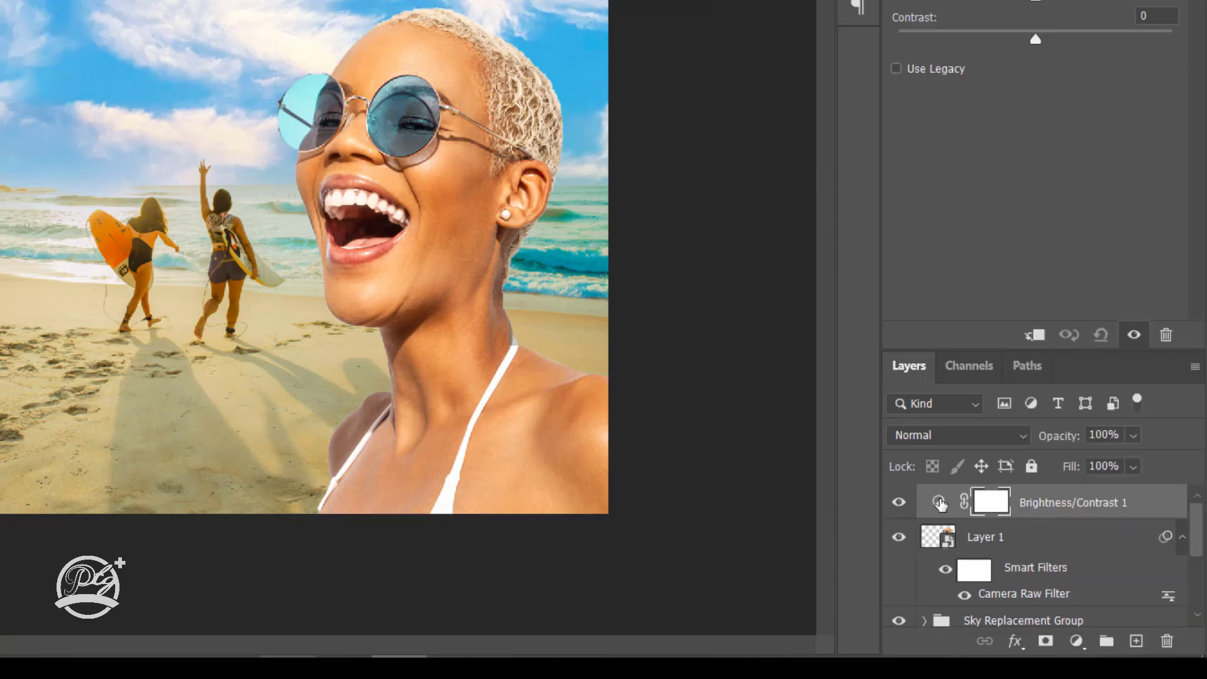
{"action": "left_click", "coordinate": [938, 501]}
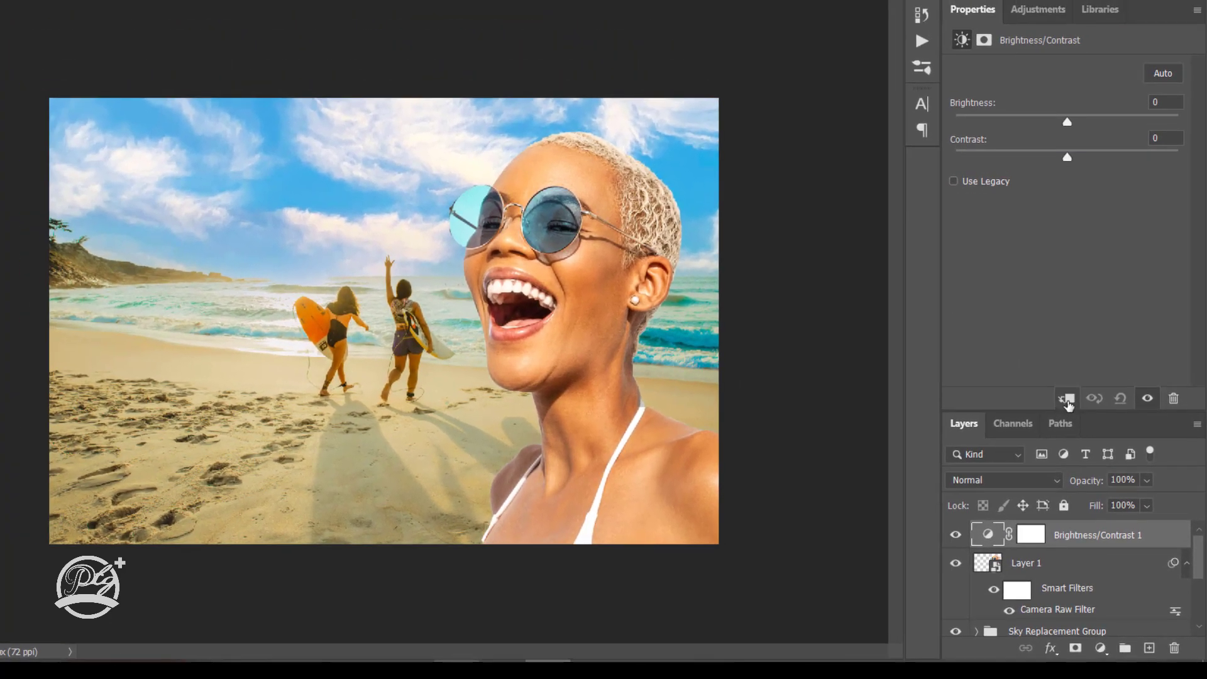
{"action": "left_click", "coordinate": [1065, 400]}
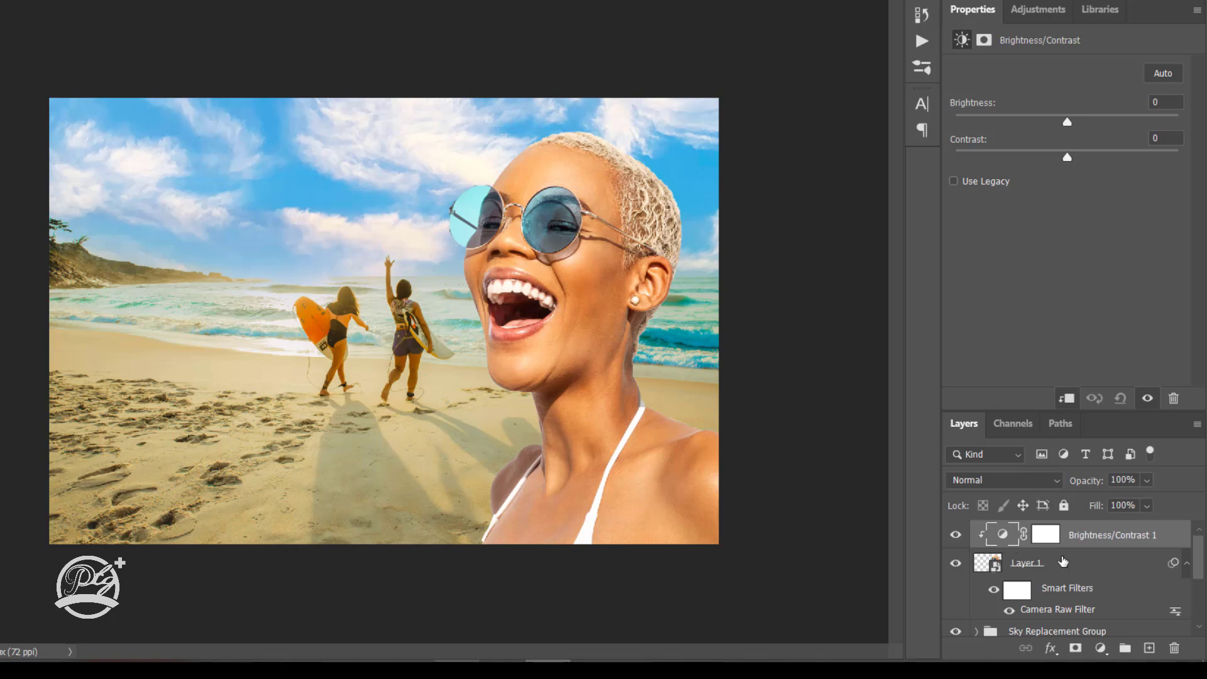
Step: Set the brightness of the clipped Brightness/Contrast adjustment to 4
{"action": "key", "text": "alt+bracketleft"}
{"action": "left_click", "coordinate": [1000, 534]}
{"action": "left_click_drag", "start_coordinate": [1076, 122], "coordinate": [1068, 122]}
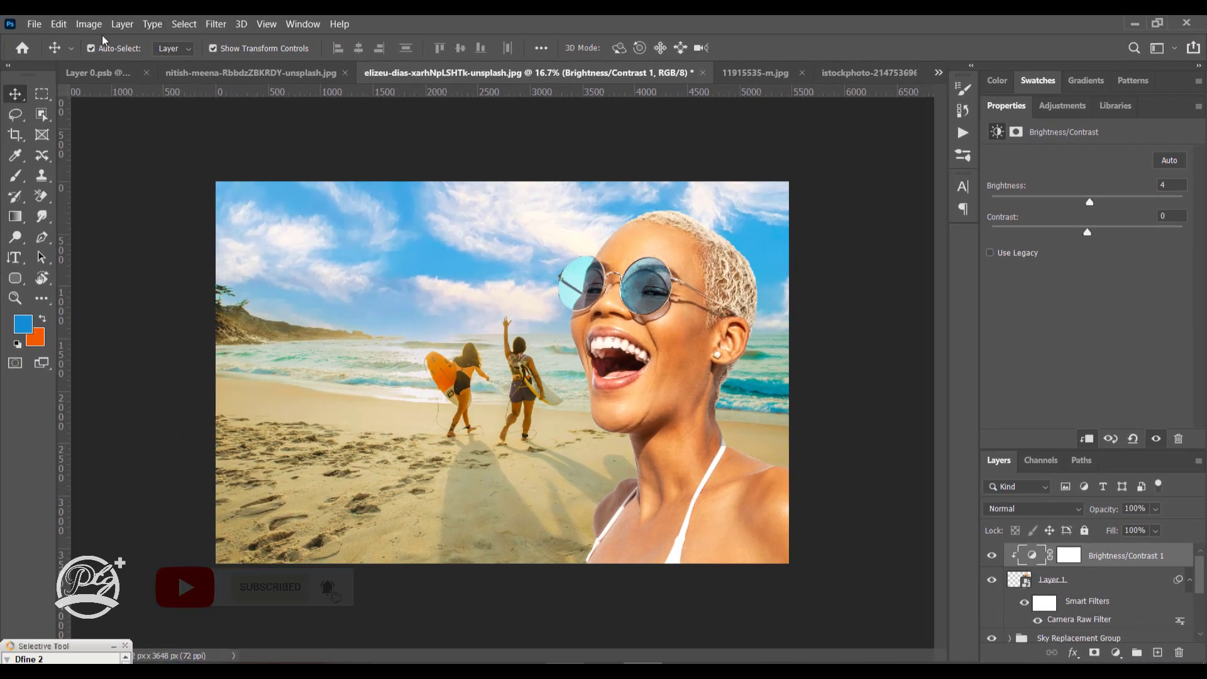
Step: Create a new layer above the adjustment and fill it with 50% Gray in Linear Light mode at 100% opacity
{"action": "left_click", "coordinate": [1158, 652]}
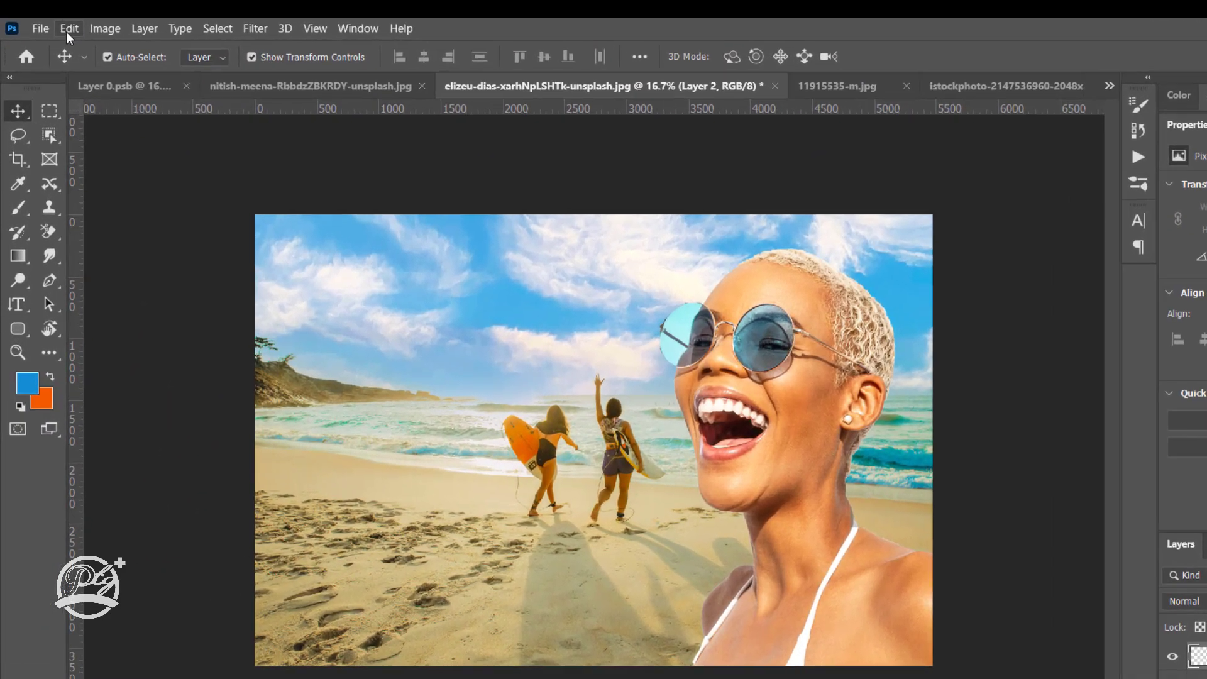
{"action": "left_click", "coordinate": [60, 25]}
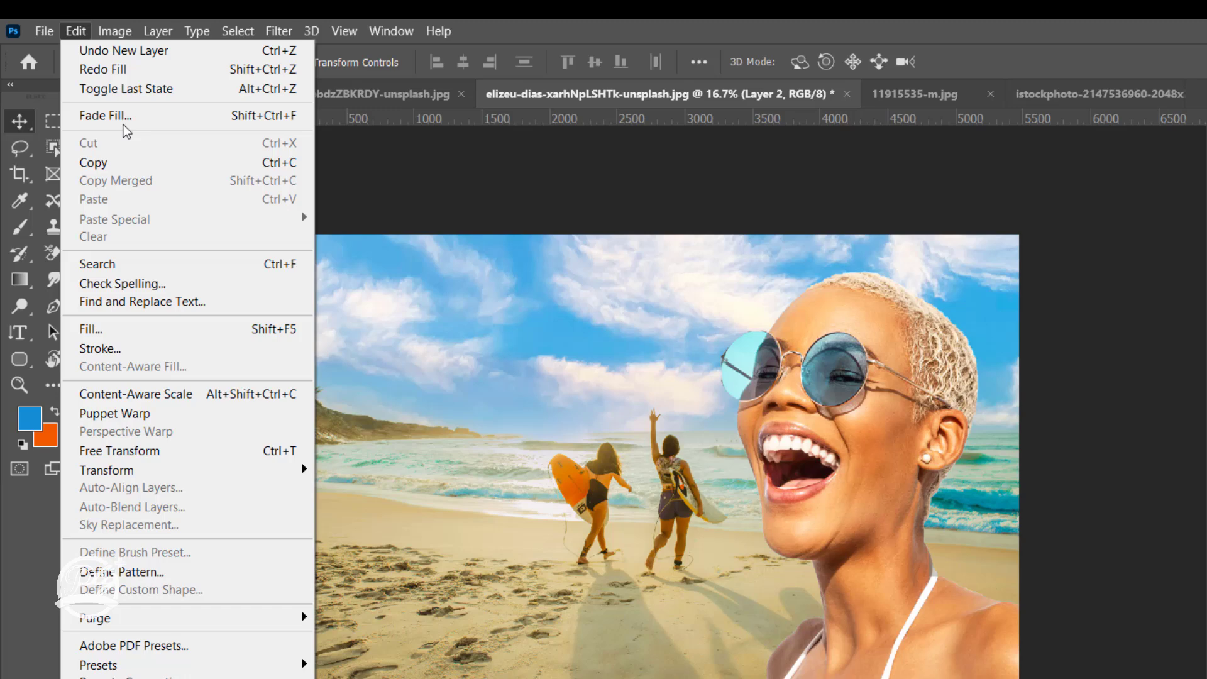
{"action": "left_click", "coordinate": [125, 329]}
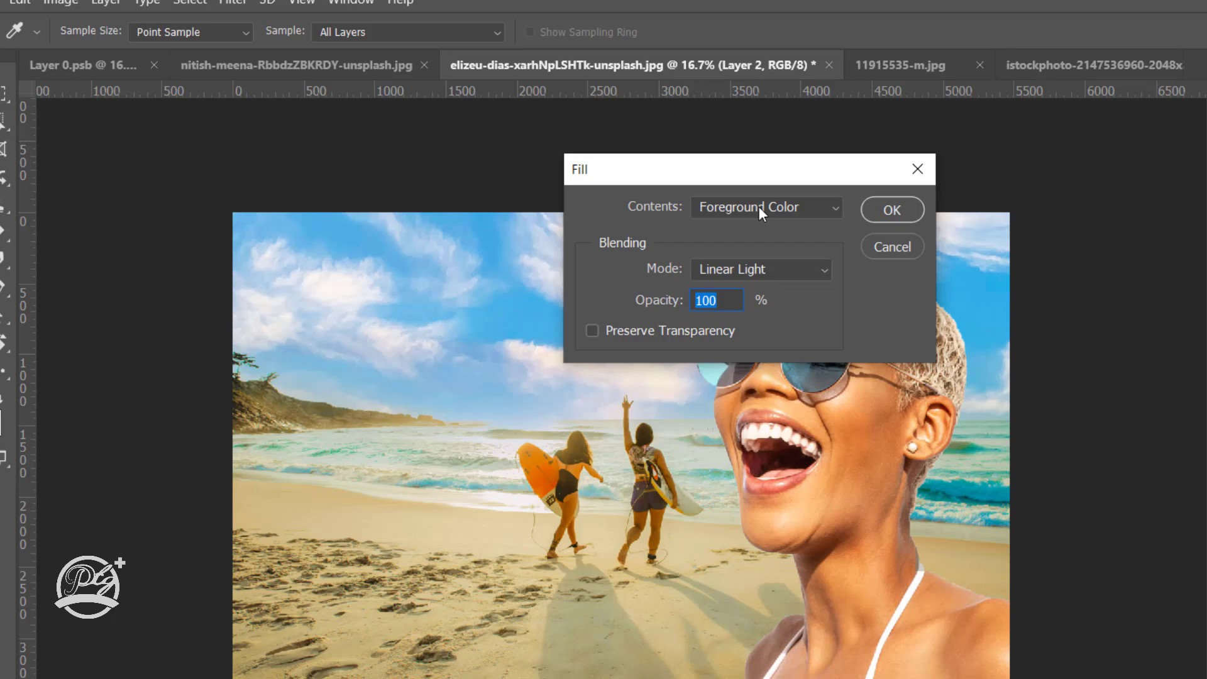
{"action": "left_click", "coordinate": [779, 229]}
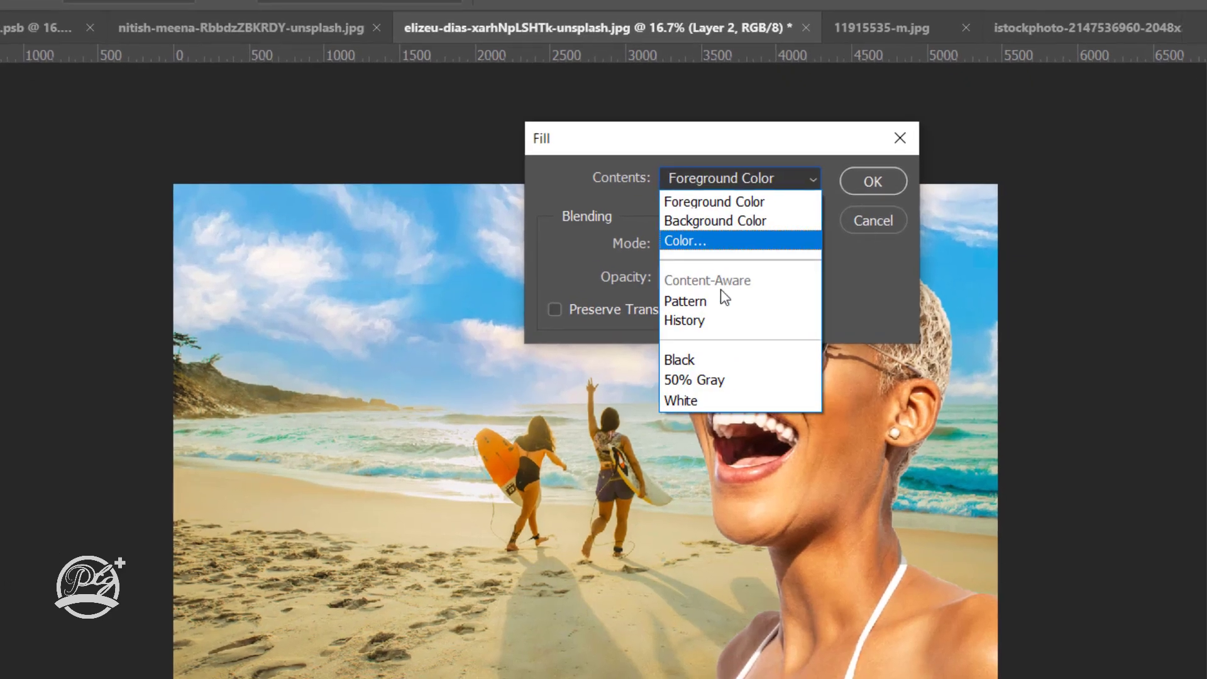
{"action": "left_click", "coordinate": [705, 381]}
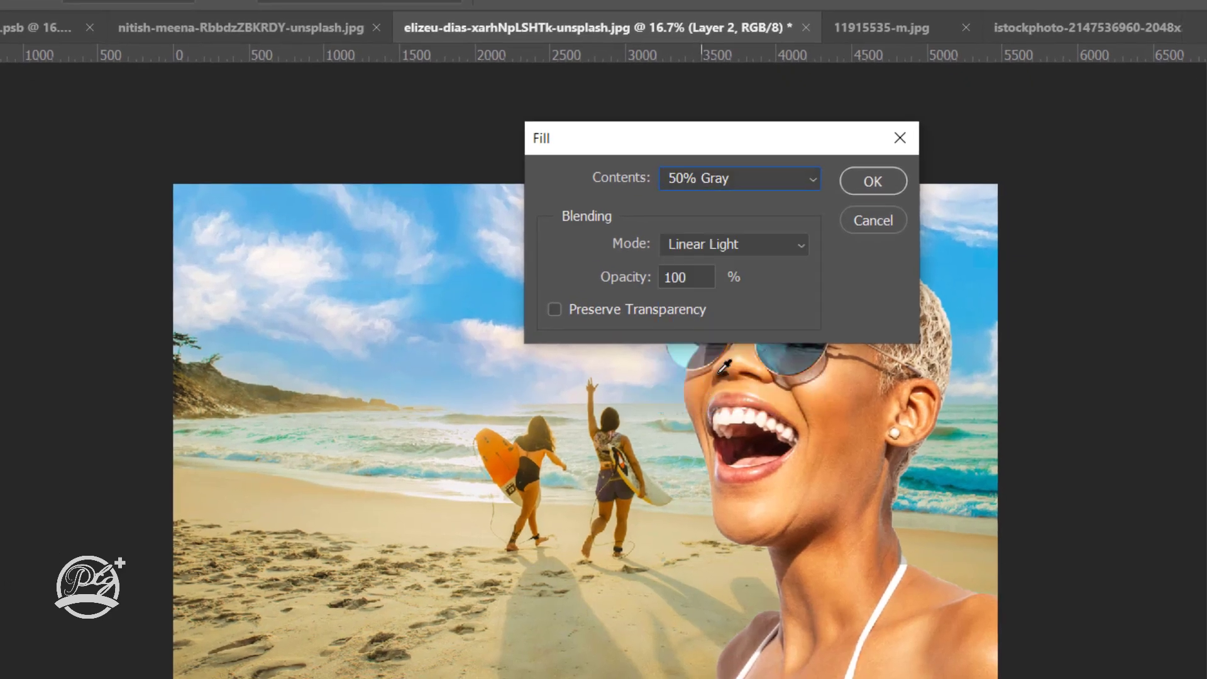
{"action": "left_click", "coordinate": [737, 247]}
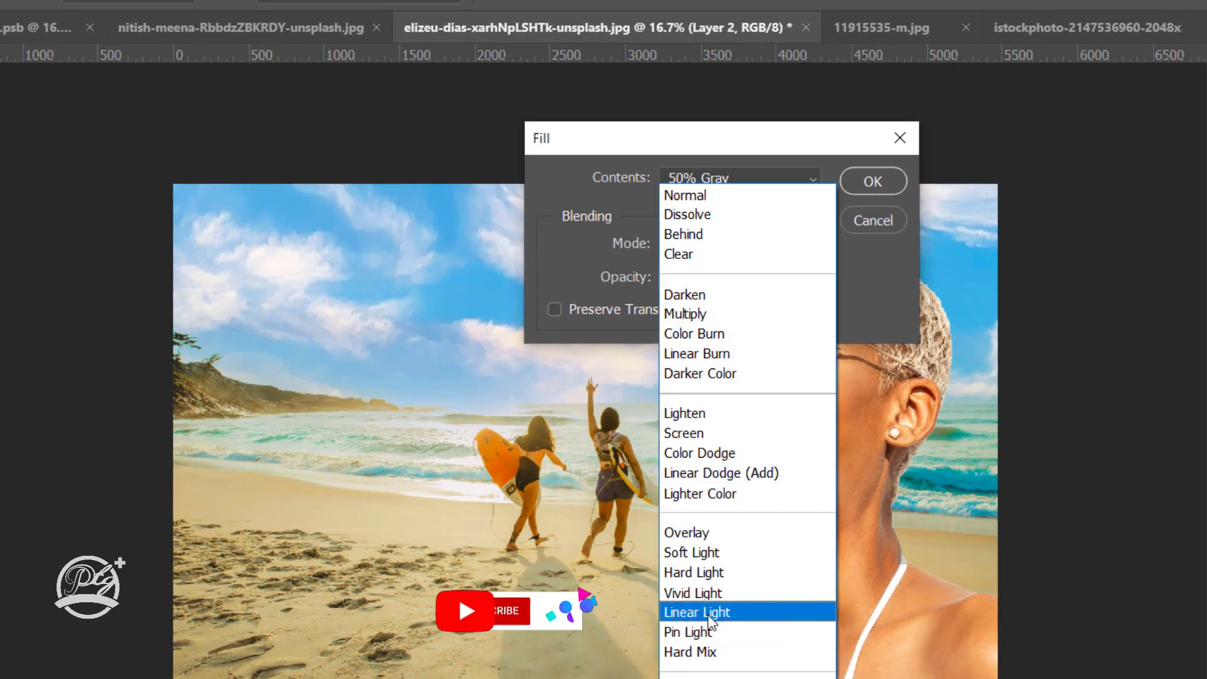
{"action": "left_click", "coordinate": [710, 613]}
{"action": "left_click", "coordinate": [871, 184]}
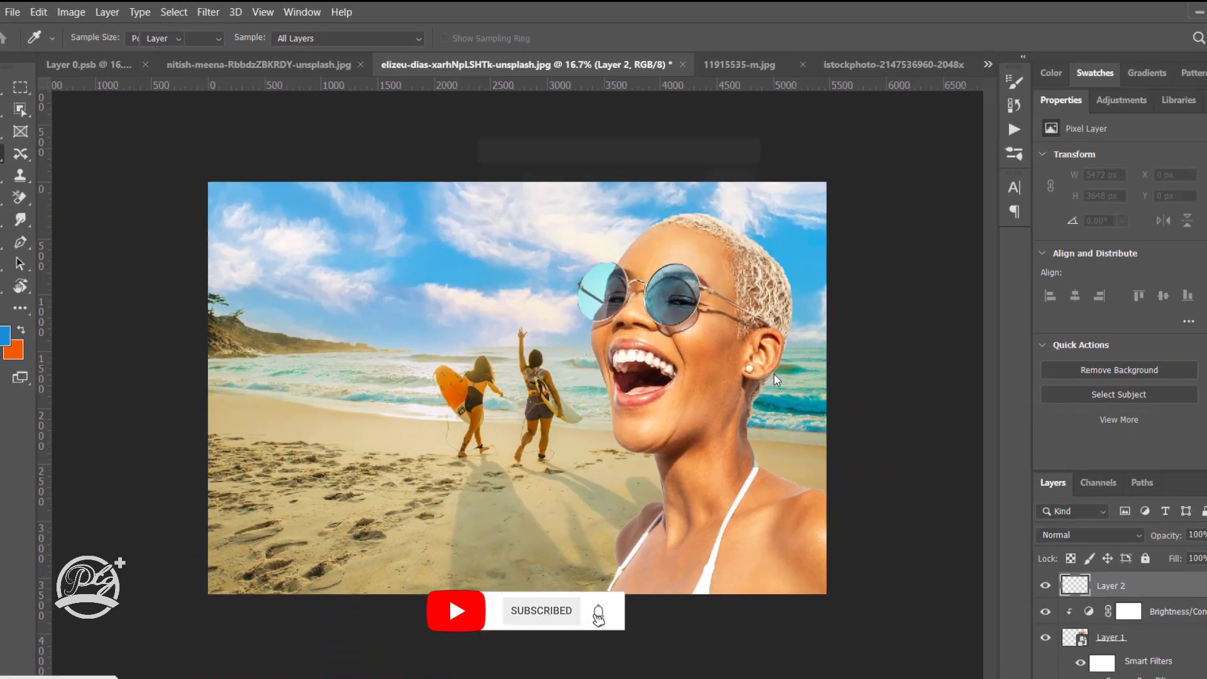
Step: Set the gray layer's blend mode to Linear Light and duplicate the layer
{"action": "key", "text": "v"}
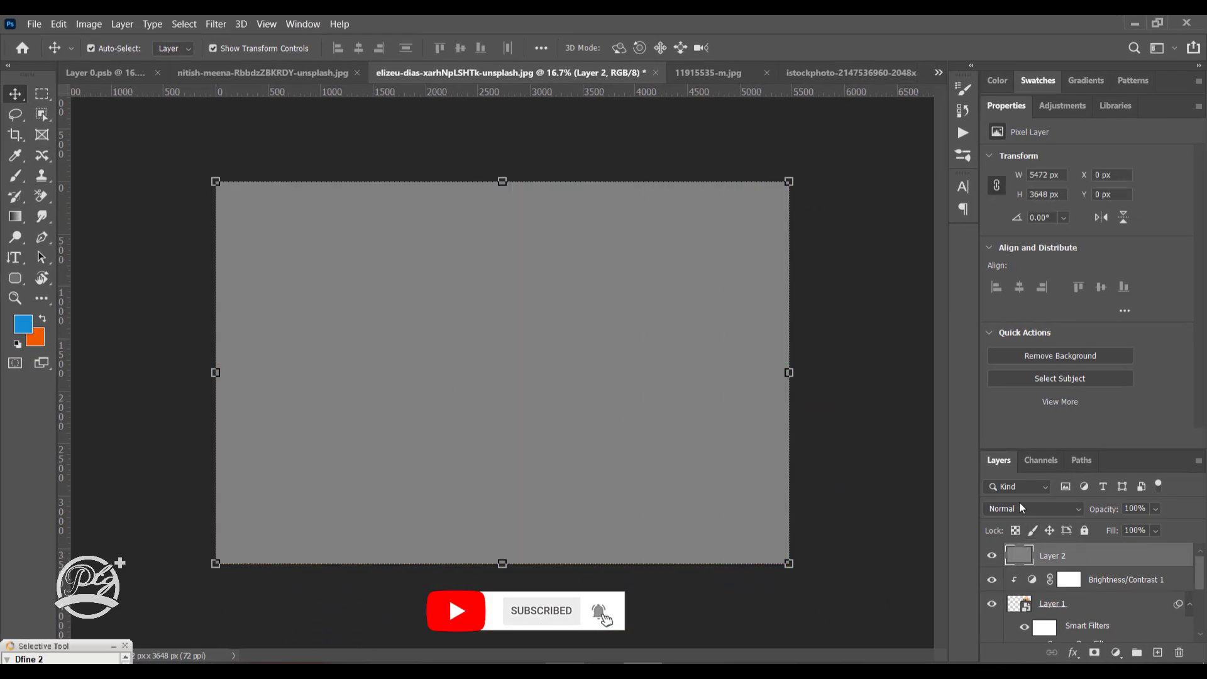
{"action": "left_click", "coordinate": [1033, 511]}
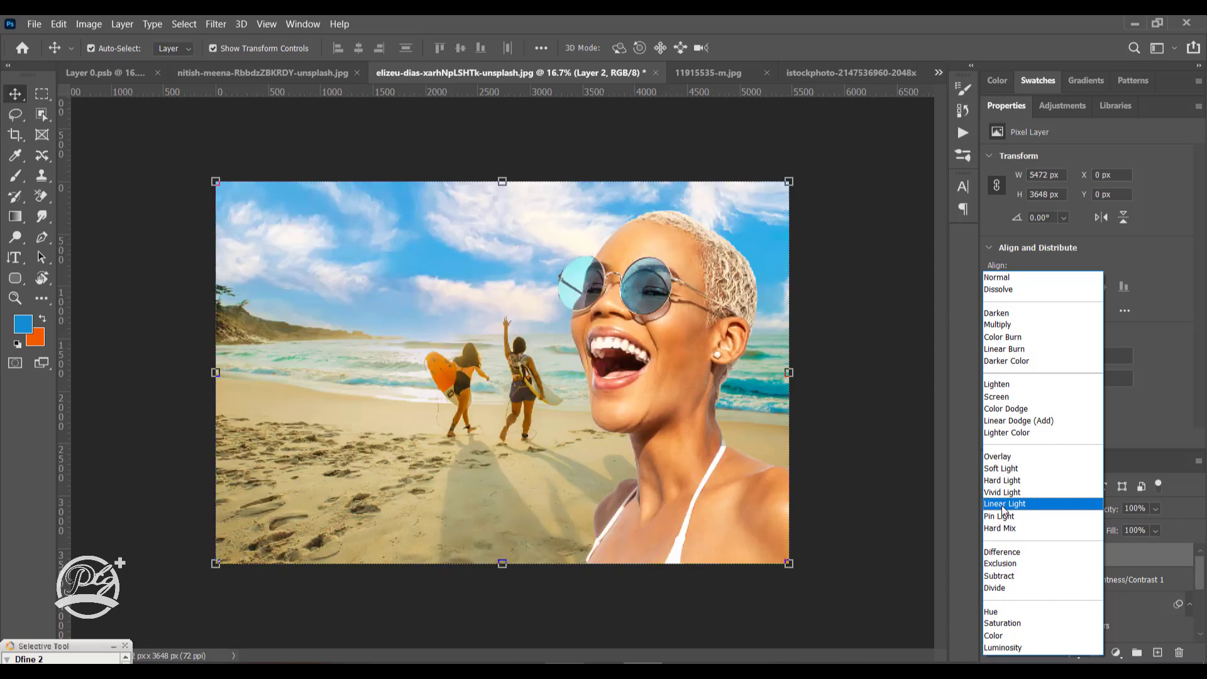
{"action": "left_click", "coordinate": [1004, 509]}
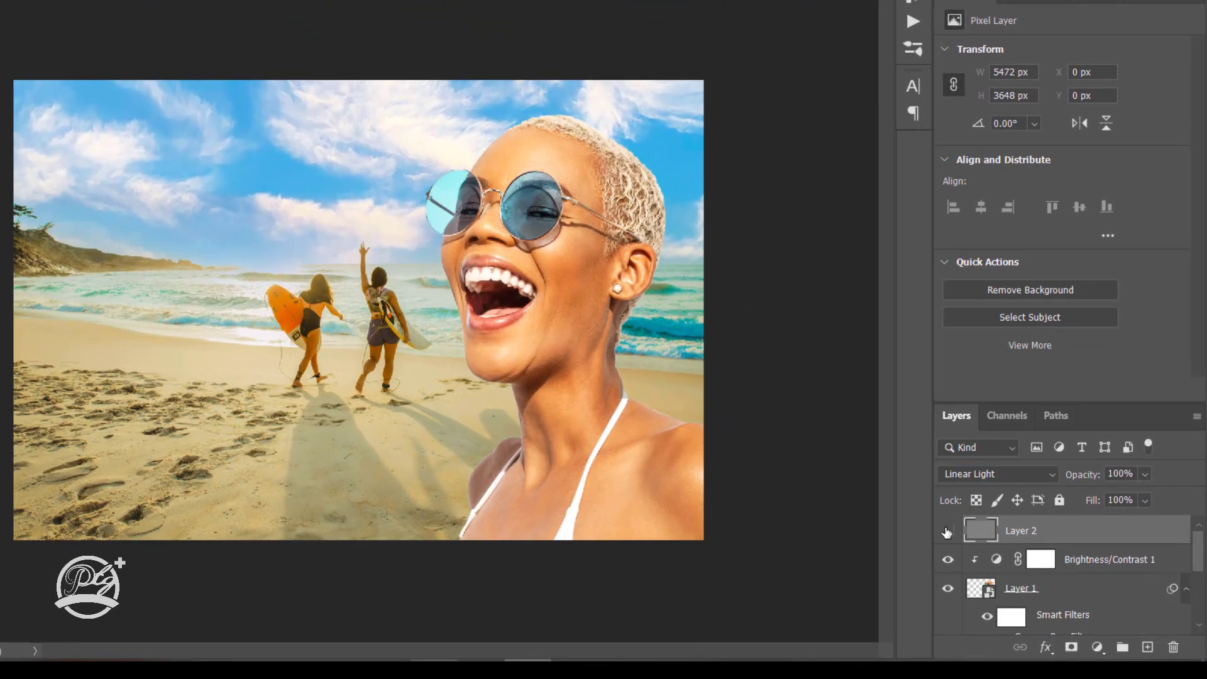
{"action": "left_click", "coordinate": [991, 557]}
{"action": "left_click", "coordinate": [947, 532]}
{"action": "left_click_drag", "start_coordinate": [1137, 536], "coordinate": [1148, 647]}
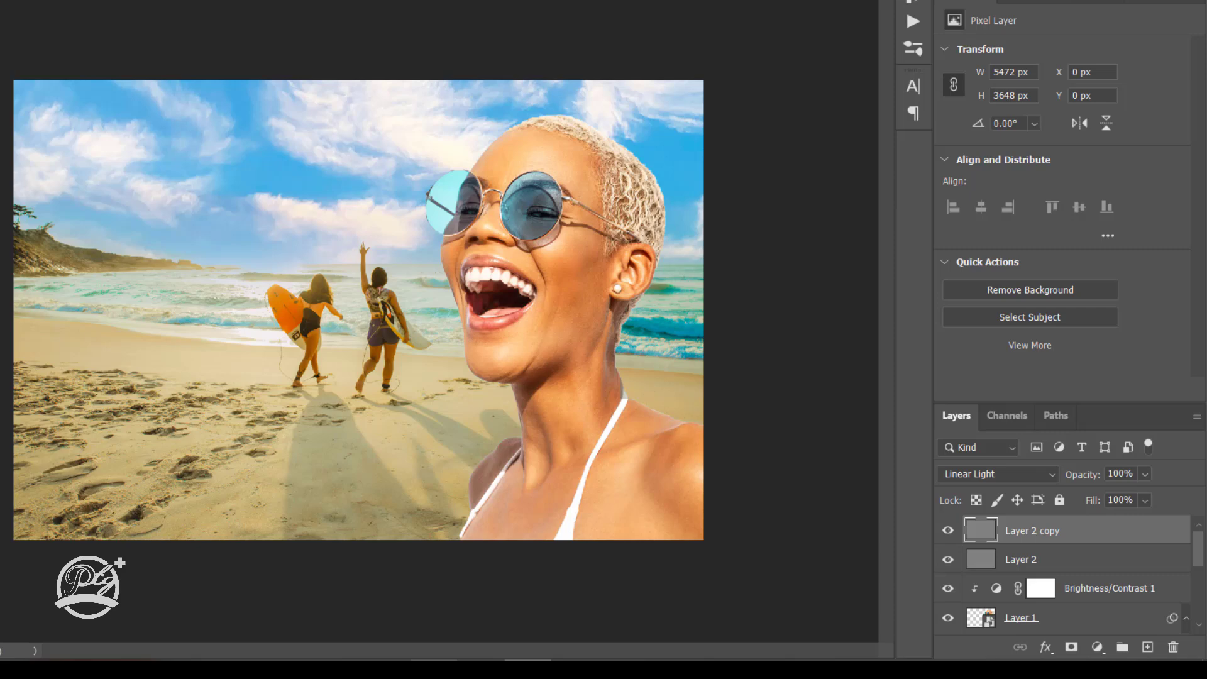
Step: Clip both Layer 2 and Layer 2 copy to the woman's layer with clipping masks
{"action": "left_click", "coordinate": [1053, 569]}
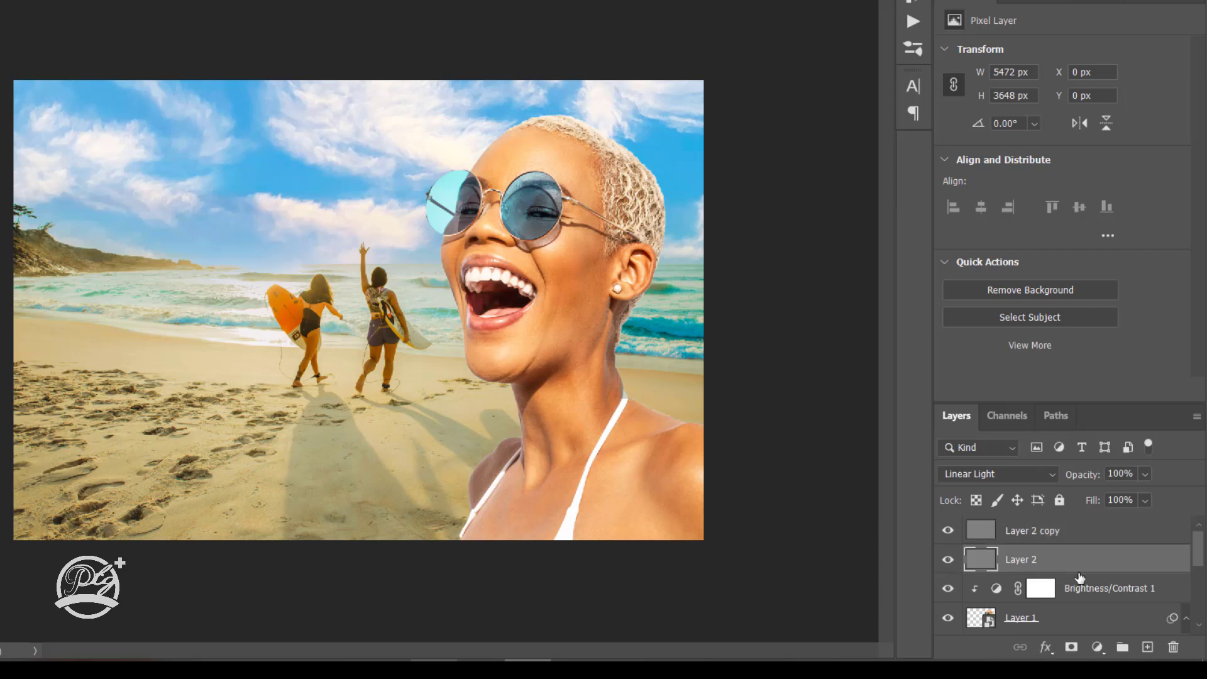
{"action": "right_click", "coordinate": [1076, 568]}
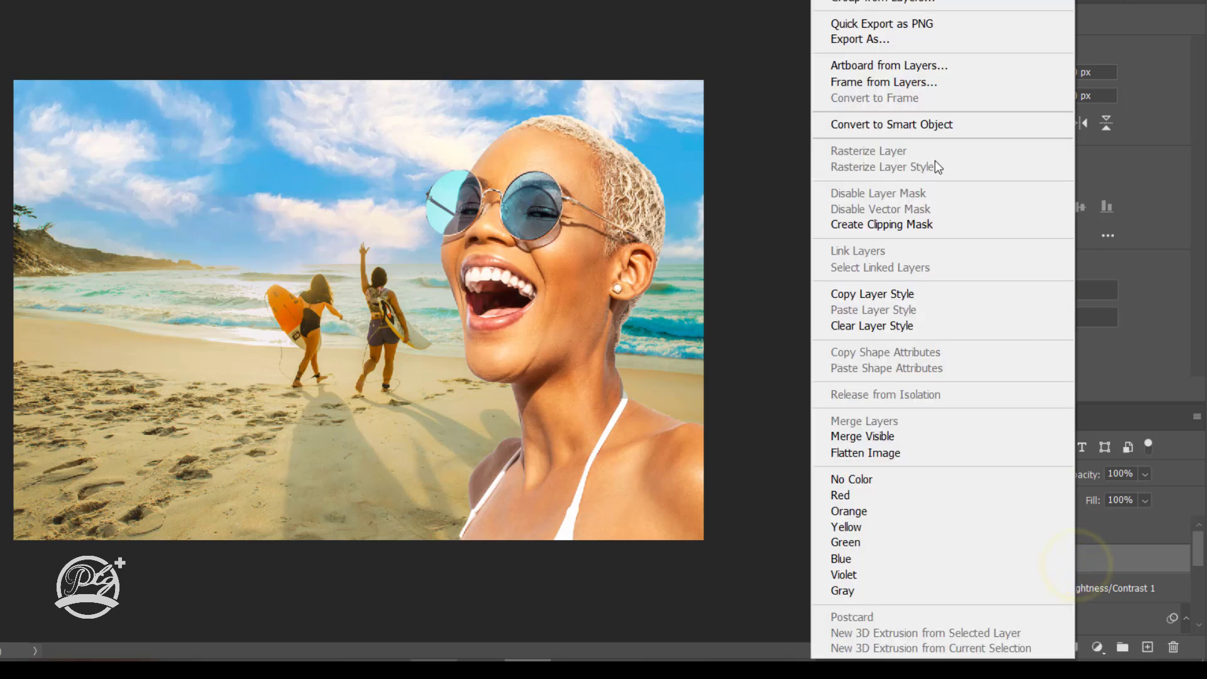
{"action": "left_click", "coordinate": [887, 228]}
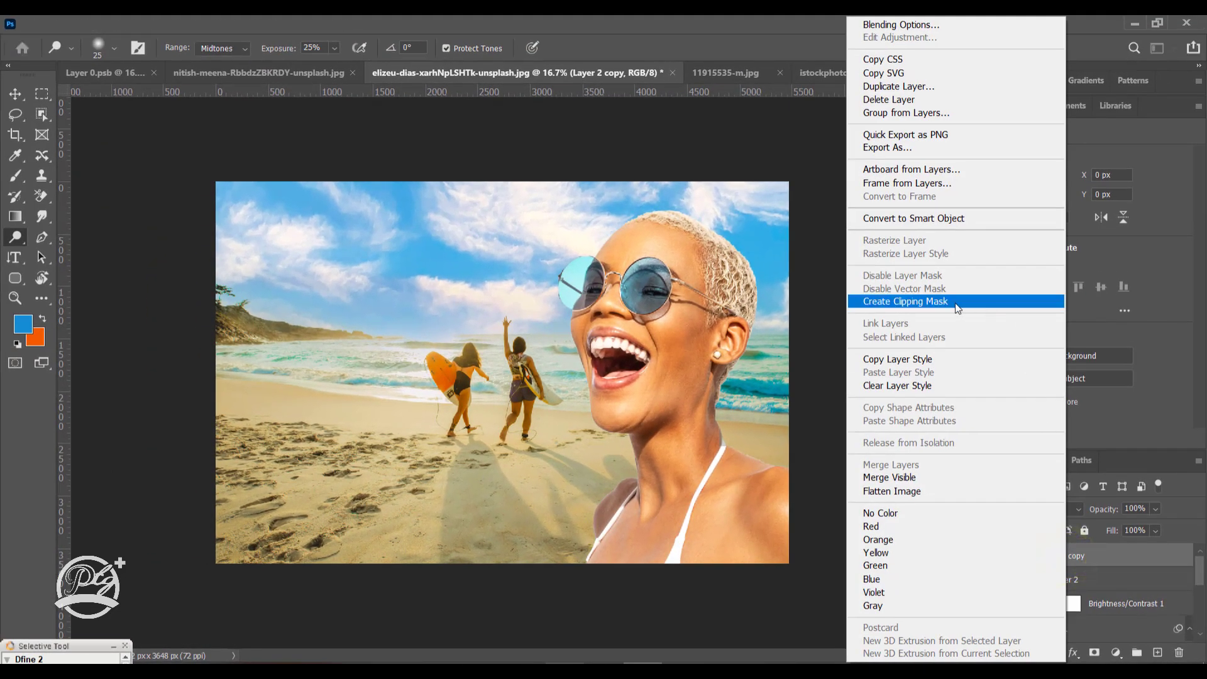
{"action": "left_click", "coordinate": [943, 293]}
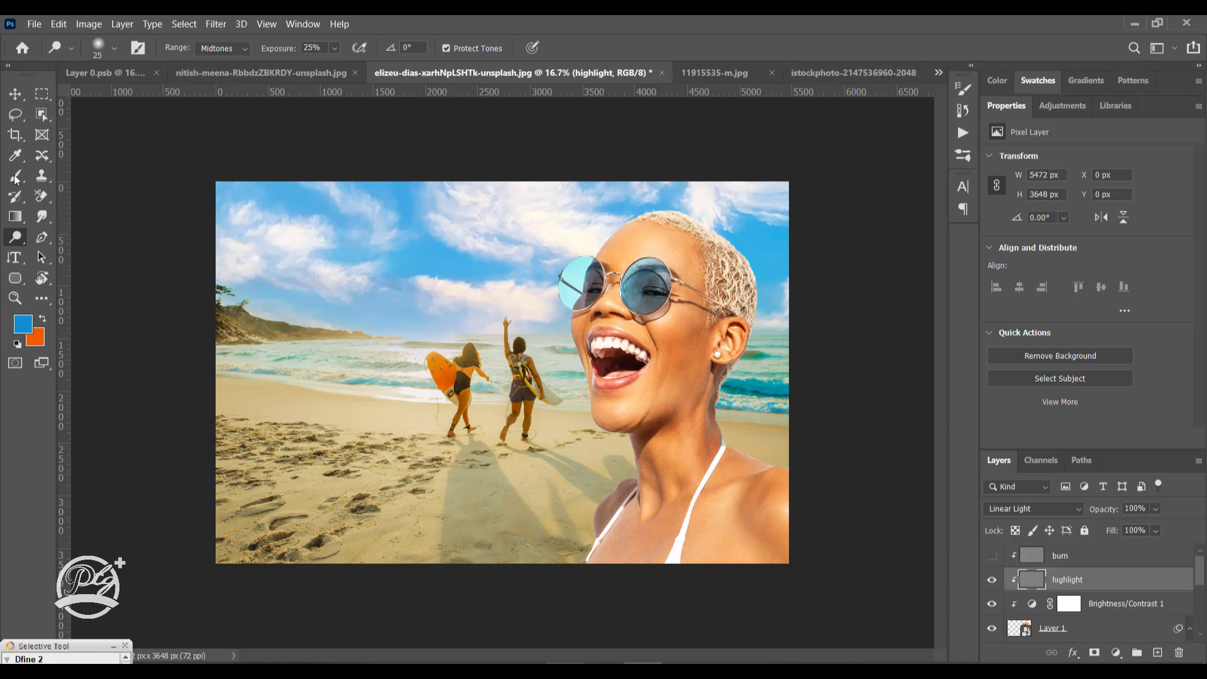
Step: Choose the Dodge tool for the highlight layer and set its exposure to 10%
{"action": "right_click", "coordinate": [18, 239]}
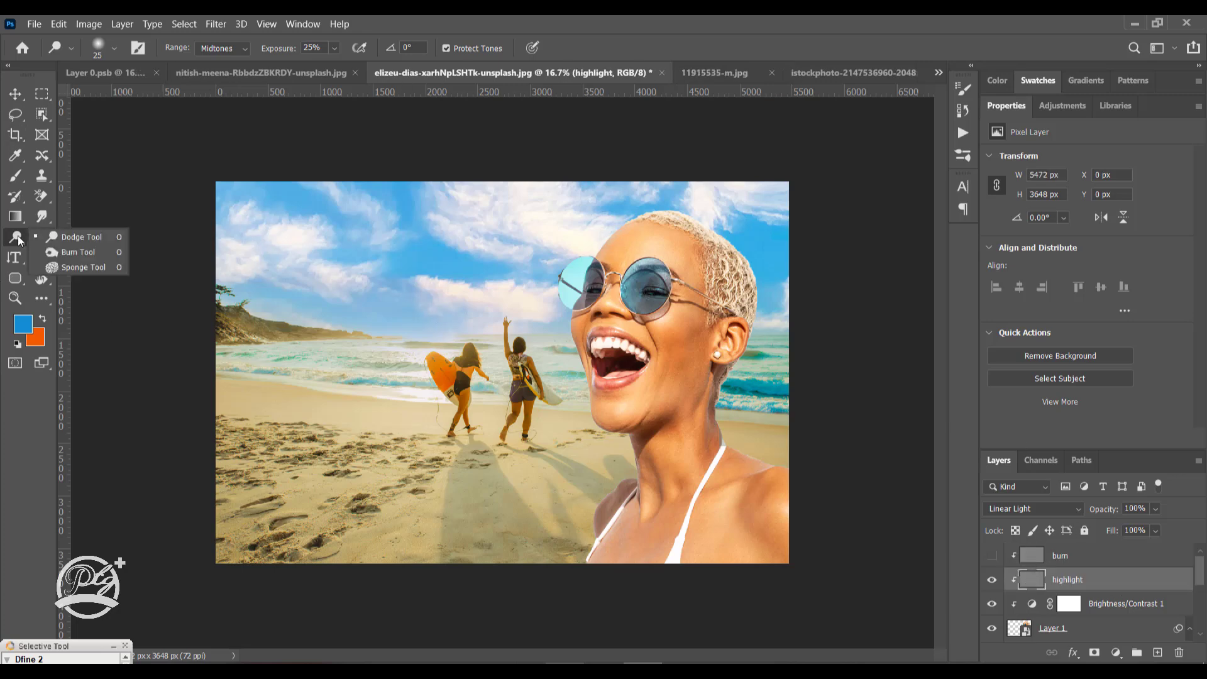
{"action": "left_click", "coordinate": [75, 237]}
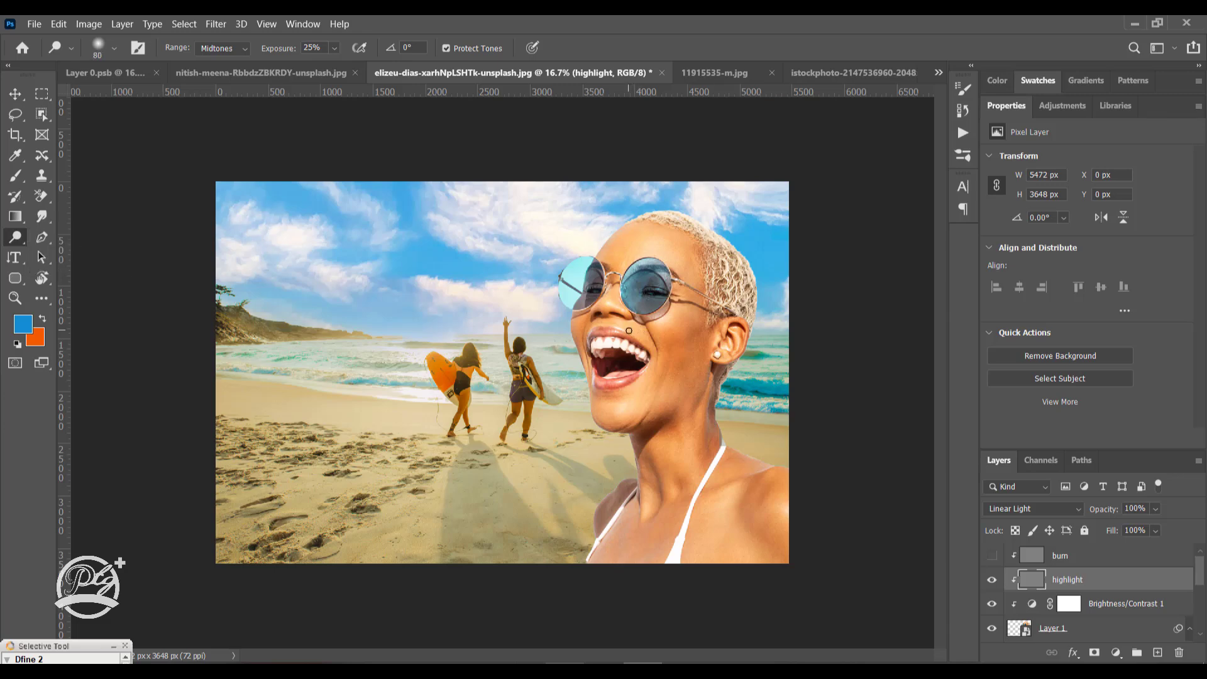
{"action": "scroll", "coordinate": [645, 333], "scroll_direction": "up", "scroll_amount": 1}
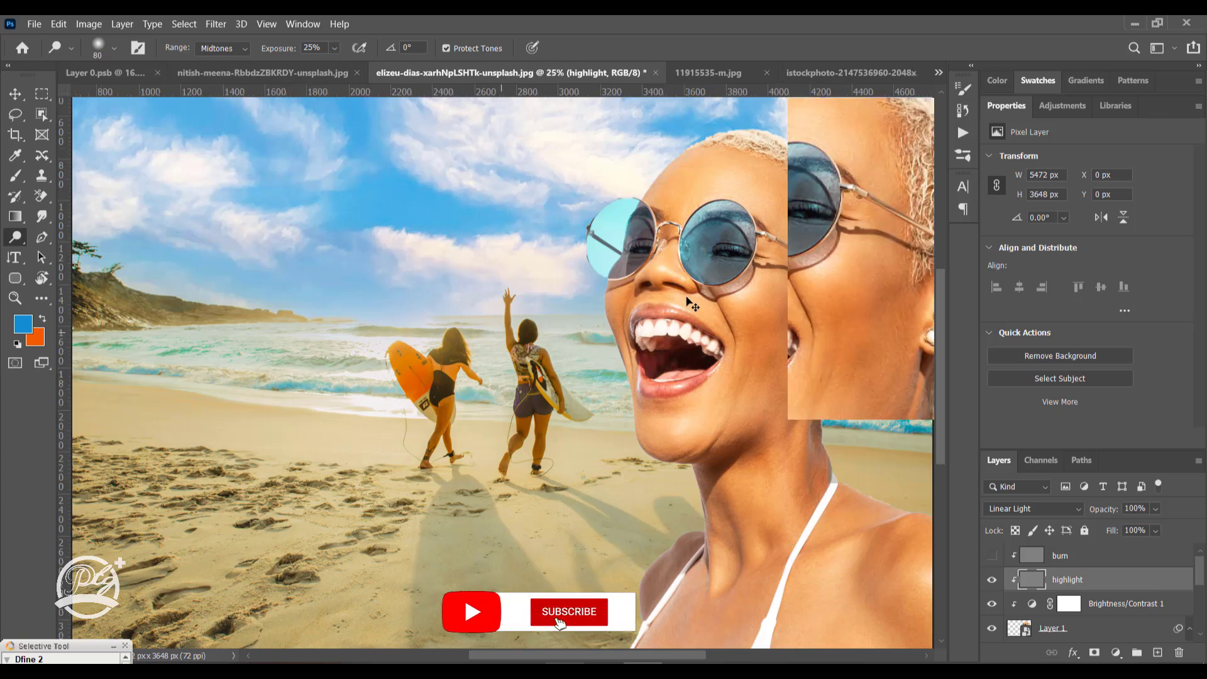
{"action": "left_click_drag", "start_coordinate": [719, 304], "coordinate": [510, 388]}
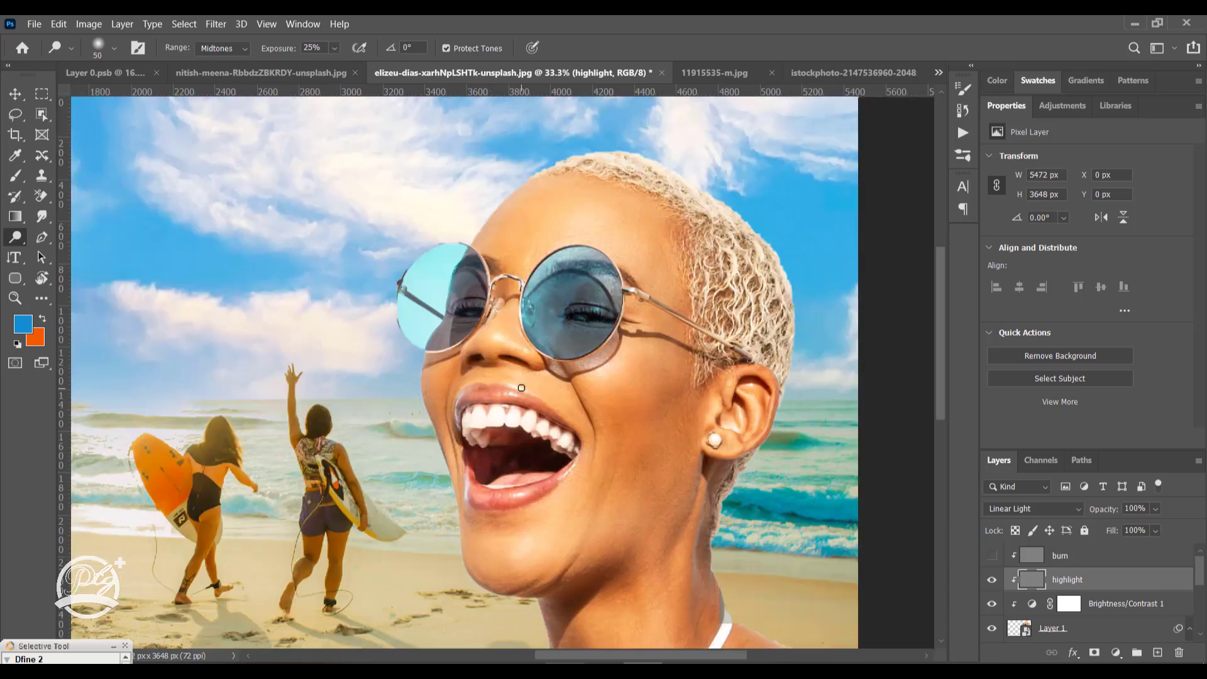
{"action": "left_click_drag", "start_coordinate": [280, 51], "coordinate": [265, 49]}
{"action": "left_click_drag", "start_coordinate": [268, 50], "coordinate": [267, 52]}
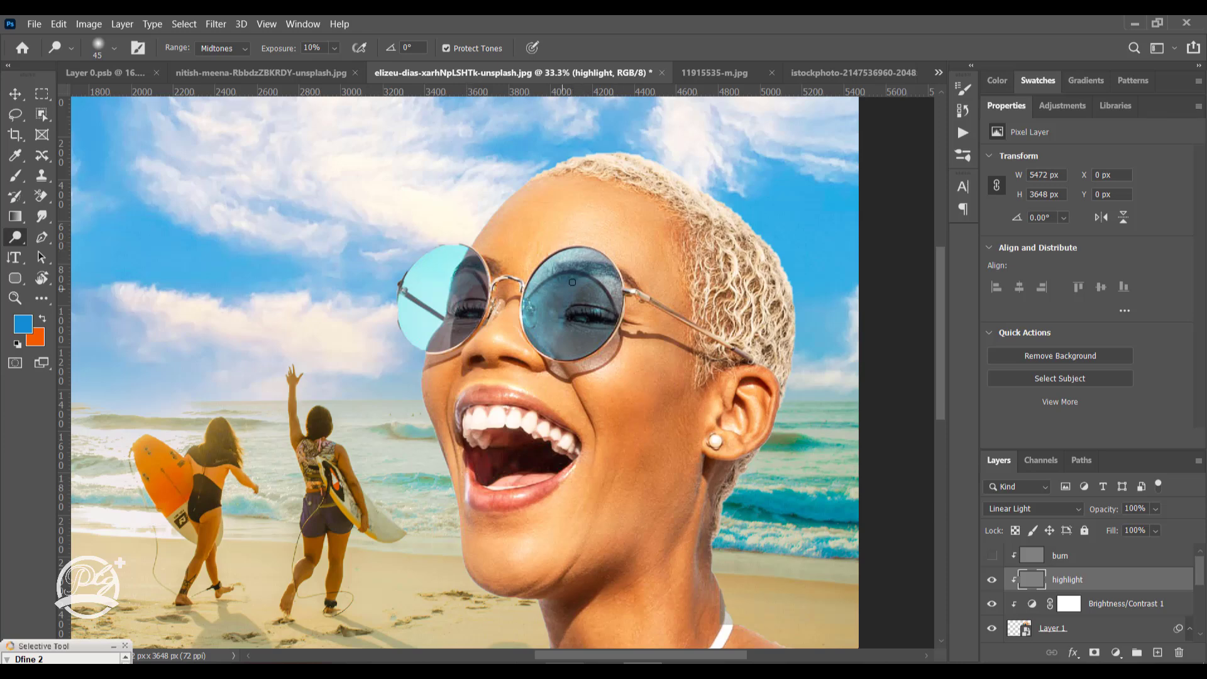
Step: Brighten the woman's chin and the cheek below her glasses on the highlight layer, using an enlarged Dodge brush
{"action": "key", "text": "bracketright"}
{"action": "key", "text": "bracketright"}
{"action": "key", "text": "bracketright"}
{"action": "key", "text": "bracketright"}
{"action": "key", "text": "bracketright"}
{"action": "mouse_move", "coordinate": [535, 552]}
{"action": "left_mouse_down"}
{"action": "mouse_move", "coordinate": [522, 553]}
{"action": "mouse_move", "coordinate": [530, 547]}
{"action": "left_mouse_up"}
{"action": "mouse_move", "coordinate": [630, 370]}
{"action": "left_mouse_down"}
{"action": "mouse_move", "coordinate": [595, 377]}
{"action": "mouse_move", "coordinate": [620, 363]}
{"action": "left_mouse_up"}
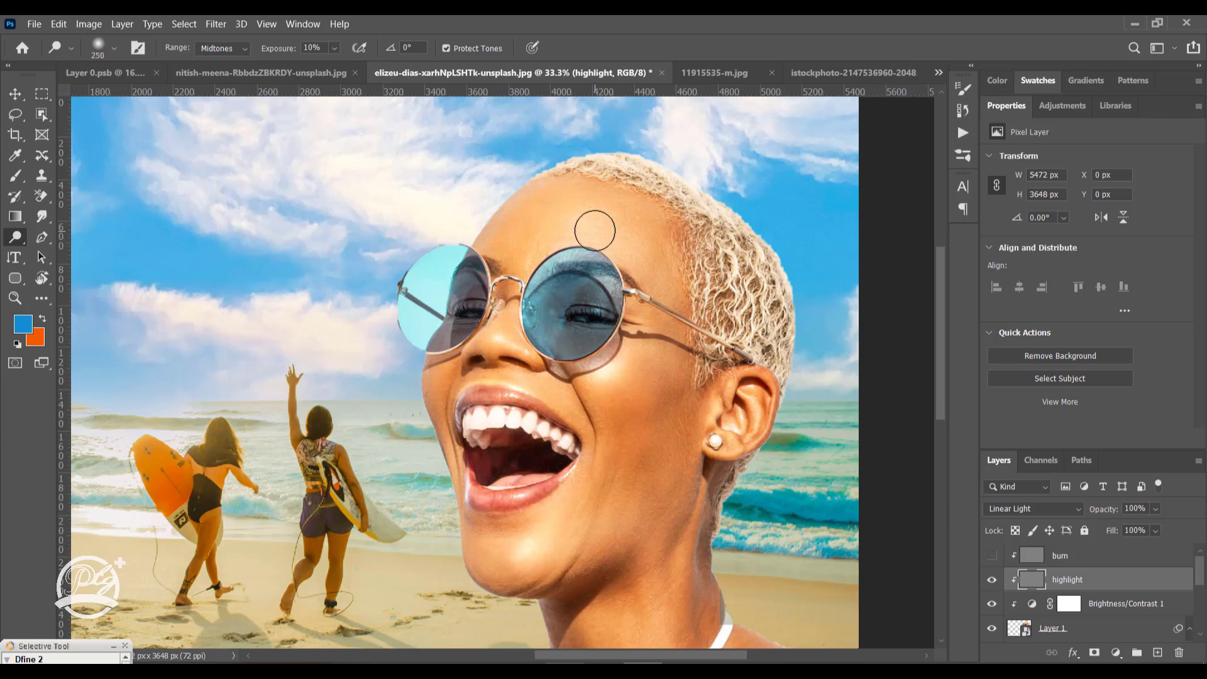
Step: Lower the Dodge exposure to 5% and brighten the forehead and cheek, reducing the brush from 300 to 90 px
{"action": "key", "text": "bracketright"}
{"action": "key", "text": "bracketright"}
{"action": "key", "text": "bracketright"}
{"action": "left_click_drag", "start_coordinate": [297, 50], "coordinate": [284, 50]}
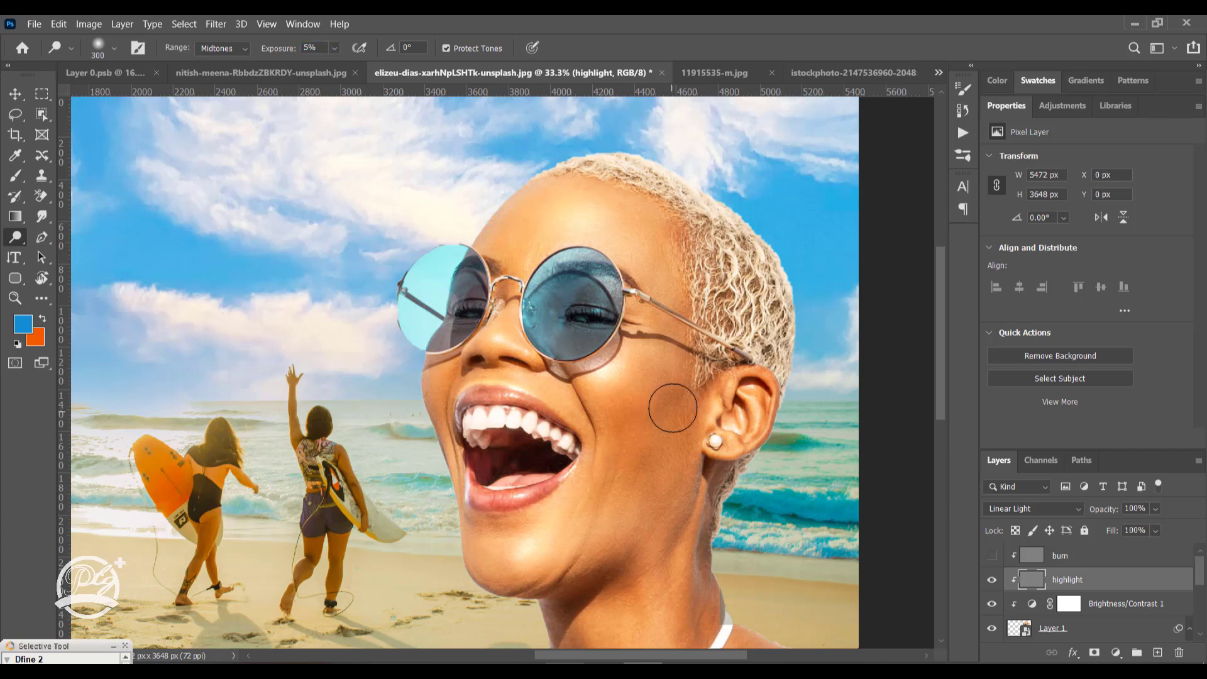
{"action": "key", "text": "bracketleft"}
{"action": "key", "text": "bracketleft"}
{"action": "key", "text": "bracketleft"}
{"action": "key", "text": "bracketleft"}
{"action": "key", "text": "bracketleft"}
{"action": "key", "text": "bracketleft"}
{"action": "key", "text": "bracketleft"}
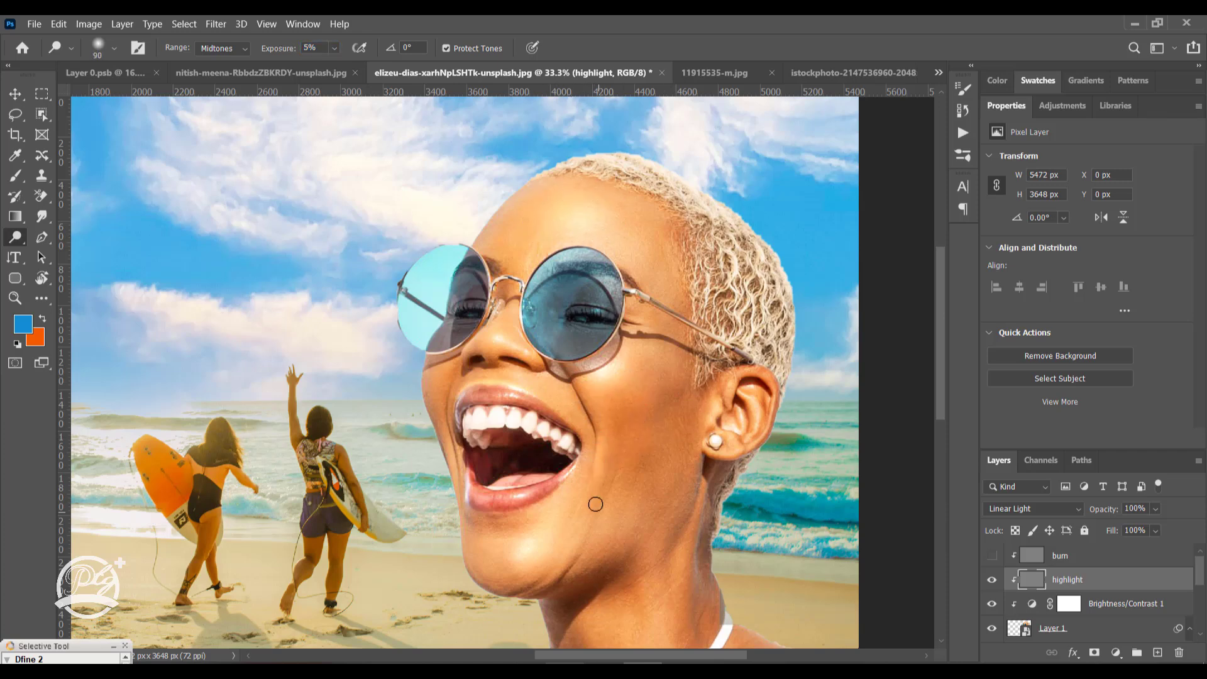
Step: Dodge the jaw, cheek and temple highlights at varying brush sizes, ending with a 70 px brush for the nose
{"action": "key", "text": "bracketright"}
{"action": "key", "text": "bracketright"}
{"action": "key", "text": "bracketright"}
{"action": "key", "text": "bracketright"}
{"action": "key", "text": "bracketleft"}
{"action": "key", "text": "bracketleft"}
{"action": "key", "text": "bracketleft"}
{"action": "key", "text": "bracketleft"}
{"action": "key", "text": "bracketleft"}
{"action": "key", "text": "bracketleft"}
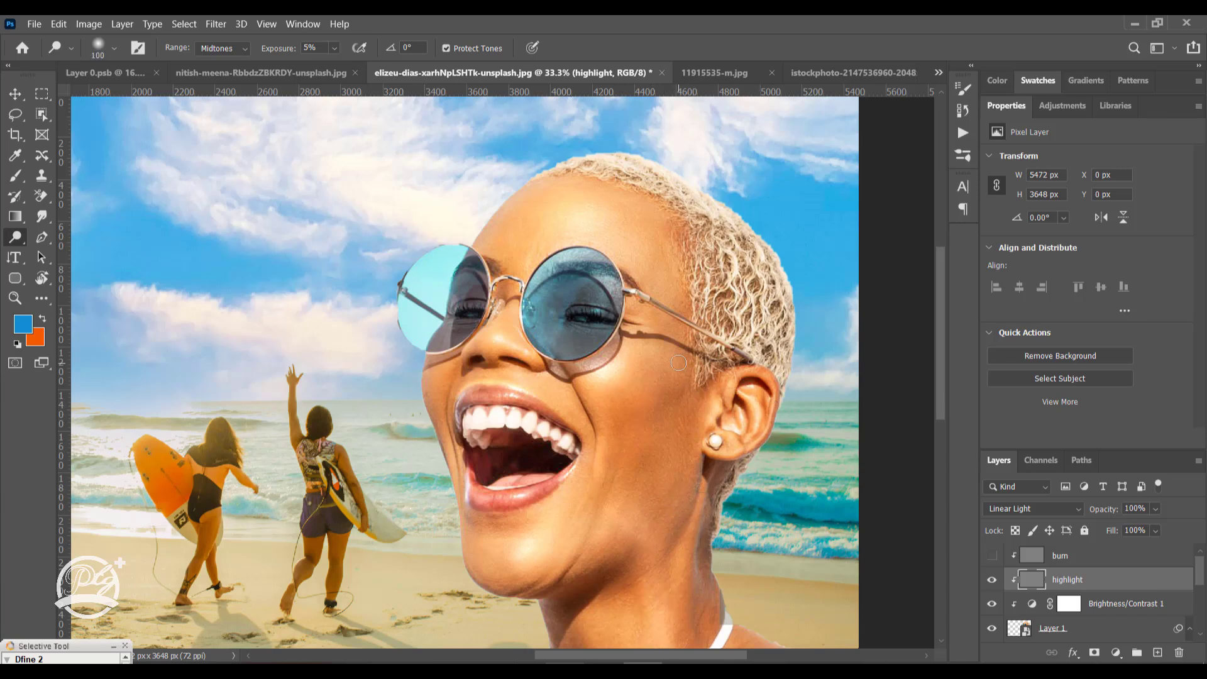
{"action": "key", "text": "bracketleft"}
{"action": "key", "text": "bracketleft"}
{"action": "key", "text": "bracketleft"}
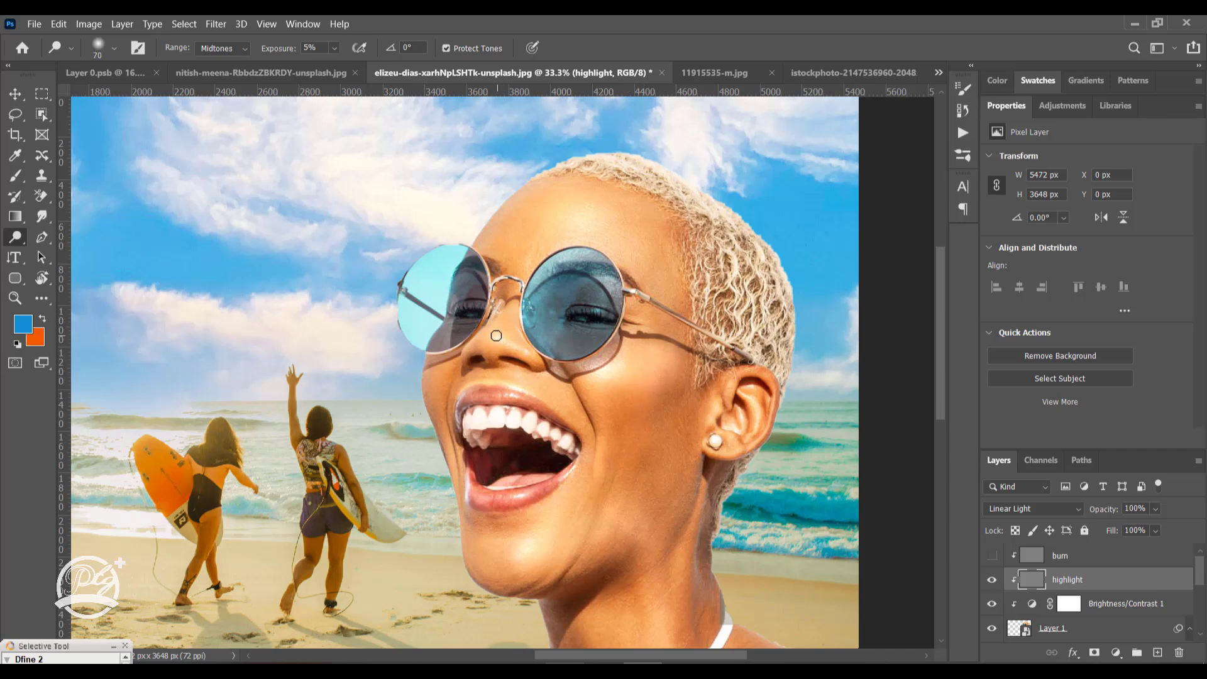
Step: Raise the Dodge exposure to 12% and brighten the far edge of the face beside the nose and mouth
{"action": "left_click_drag", "start_coordinate": [279, 53], "coordinate": [292, 56]}
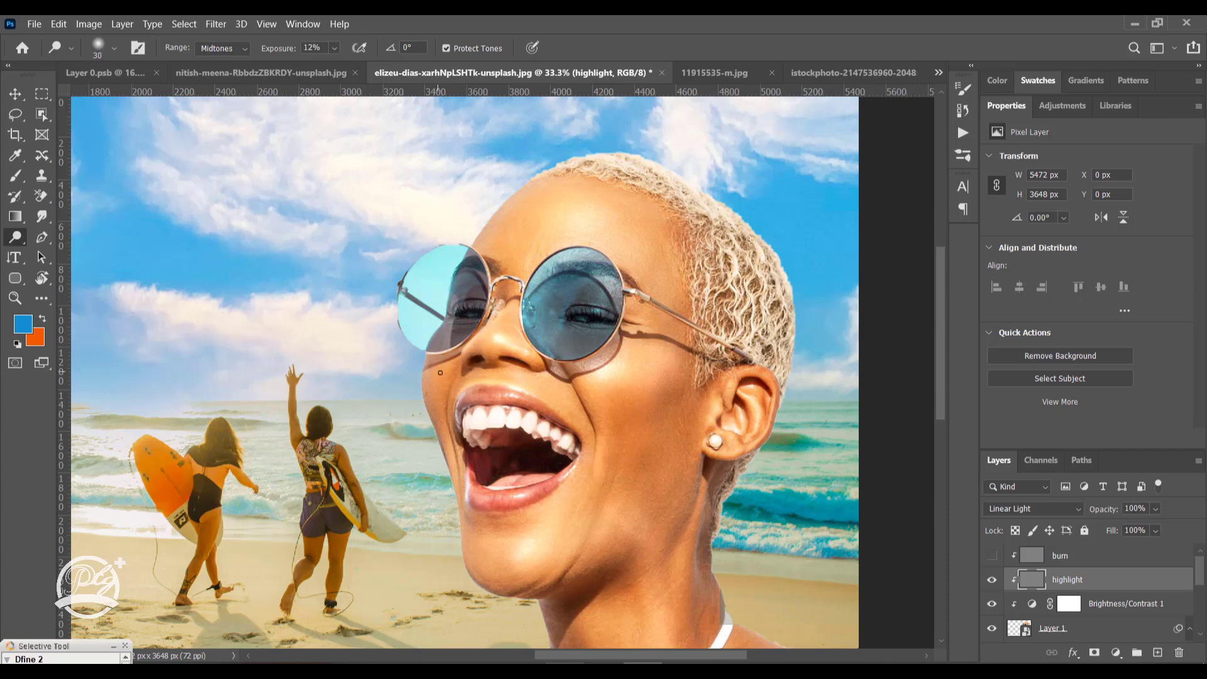
{"action": "left_click_drag", "start_coordinate": [448, 433], "coordinate": [462, 487]}
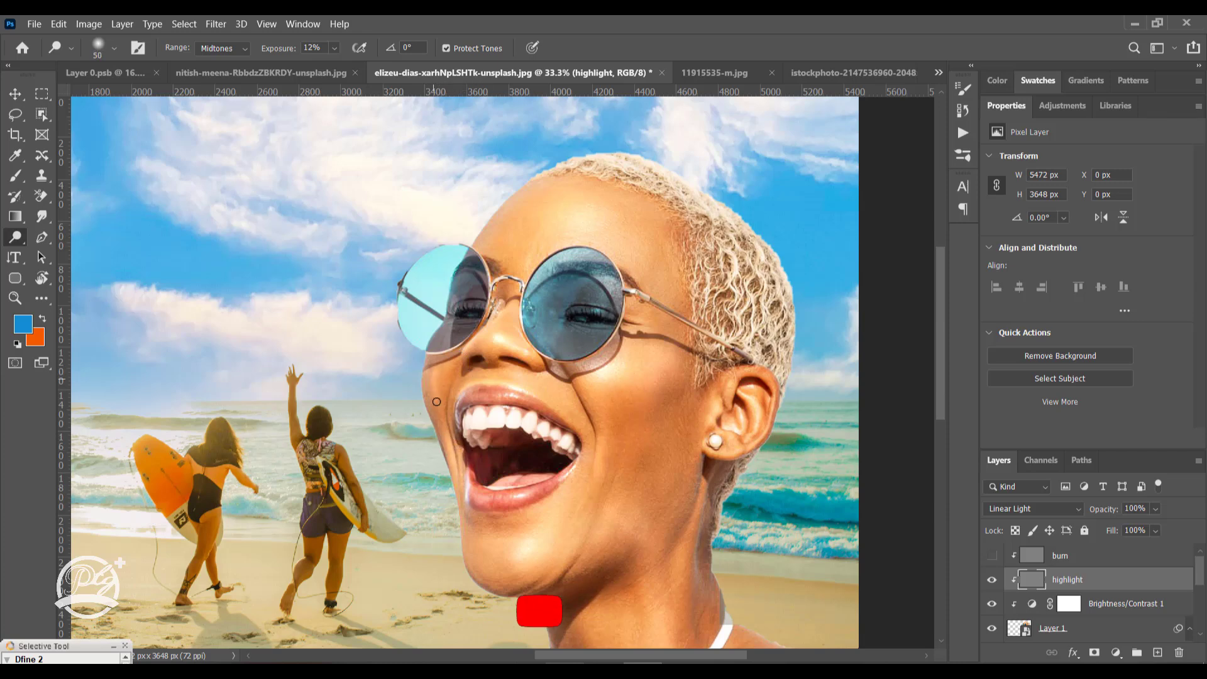
{"action": "key", "text": "bracketright"}
{"action": "key", "text": "bracketright"}
{"action": "key", "text": "bracketright"}
{"action": "key", "text": "bracketright"}
{"action": "key", "text": "bracketright"}
{"action": "key", "text": "bracketright"}
{"action": "key", "text": "bracketleft"}
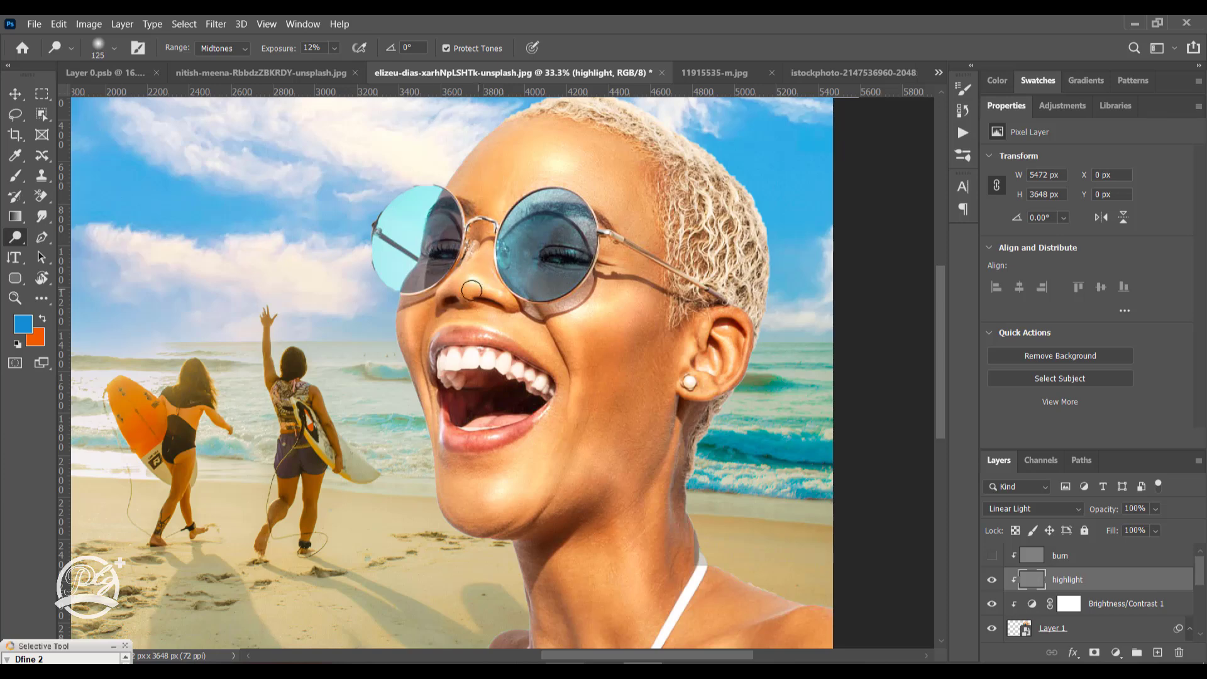
Step: Dodge the highlights on the woman's neck, chin and lower jaw, adjusting the brush size to each area
{"action": "key", "text": "bracketright"}
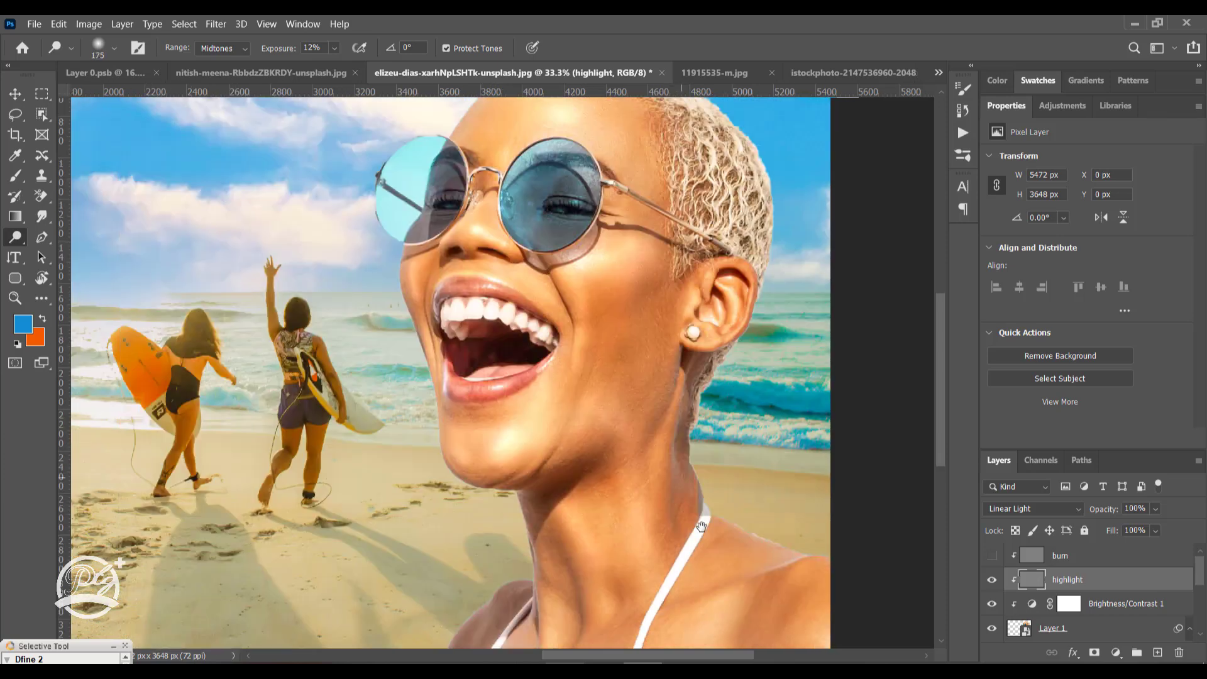
{"action": "key", "text": "ctrl+minus"}
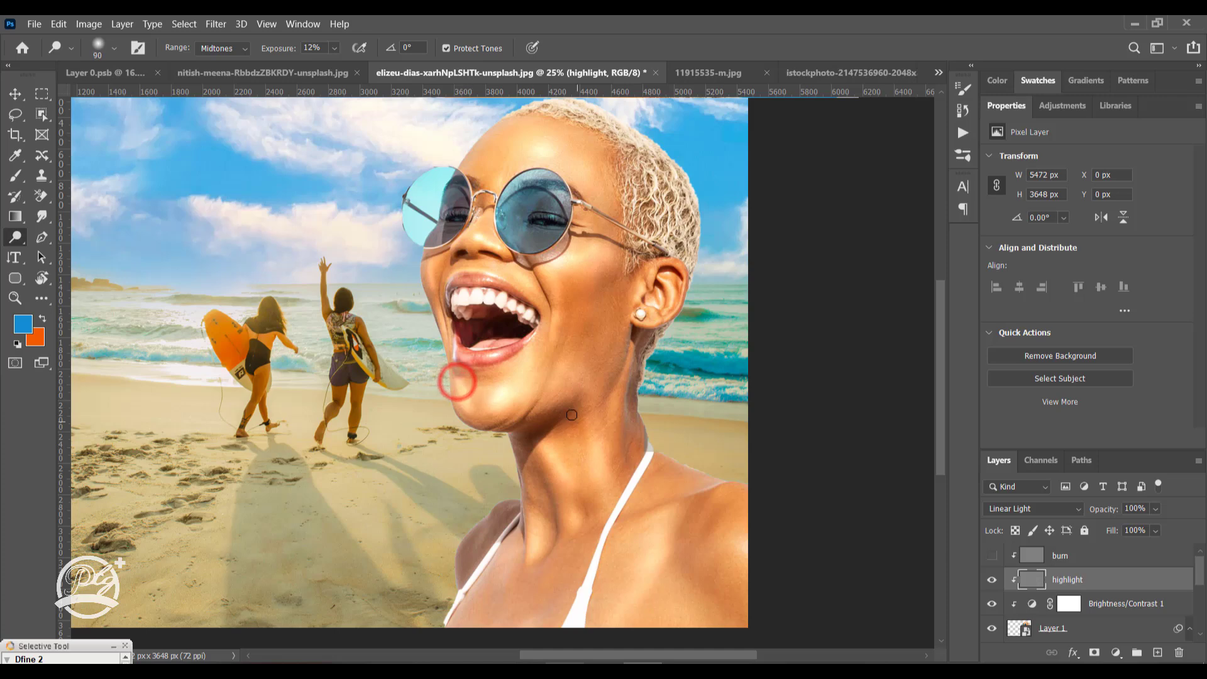
{"action": "key", "text": "bracketright"}
{"action": "left_click", "coordinate": [508, 386]}
Step: Make the burn layer visible and reduce the highlight layer's fill to 82%
{"action": "left_click", "coordinate": [1028, 554]}
{"action": "left_click", "coordinate": [992, 555]}
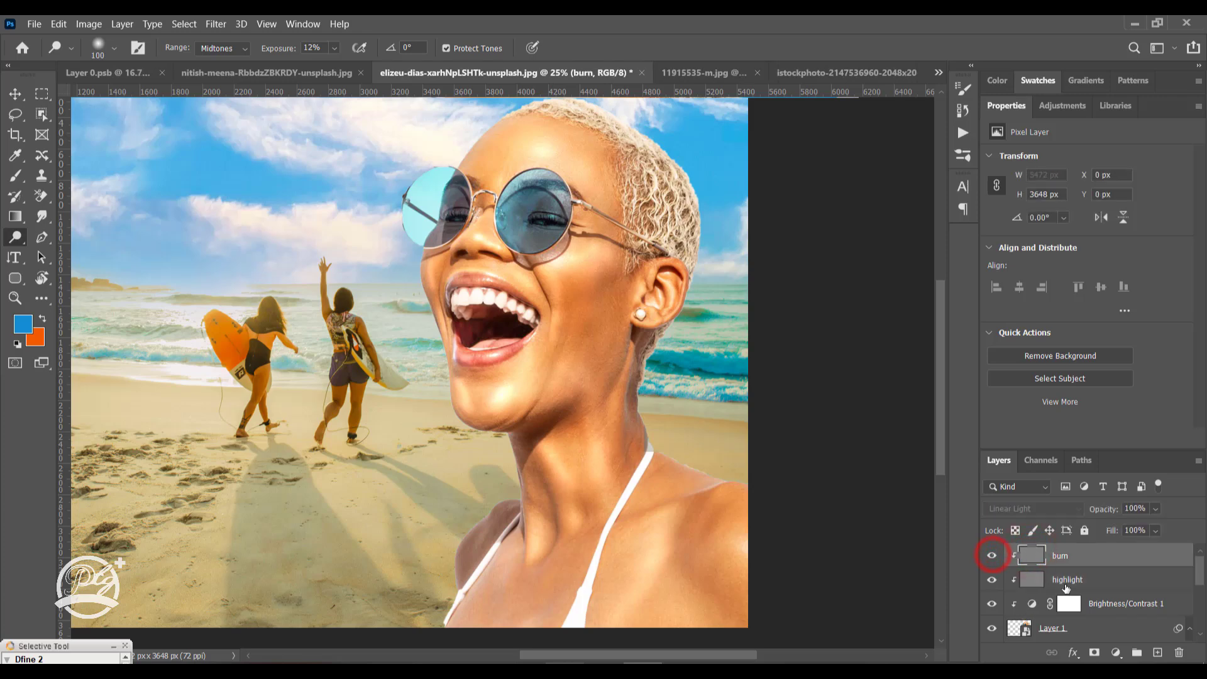
{"action": "left_click", "coordinate": [1077, 585]}
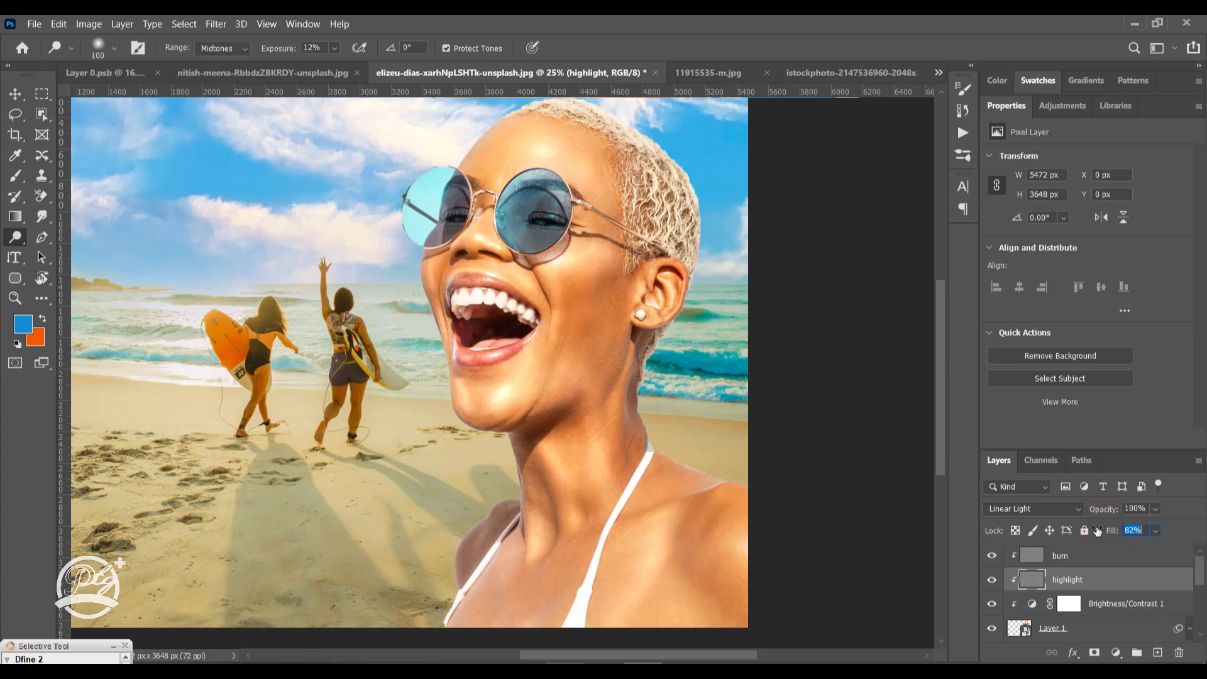
Step: Darken the cheek on the burn layer with the Burn tool at 10% exposure, using an enlarged brush
{"action": "left_click", "coordinate": [1031, 554]}
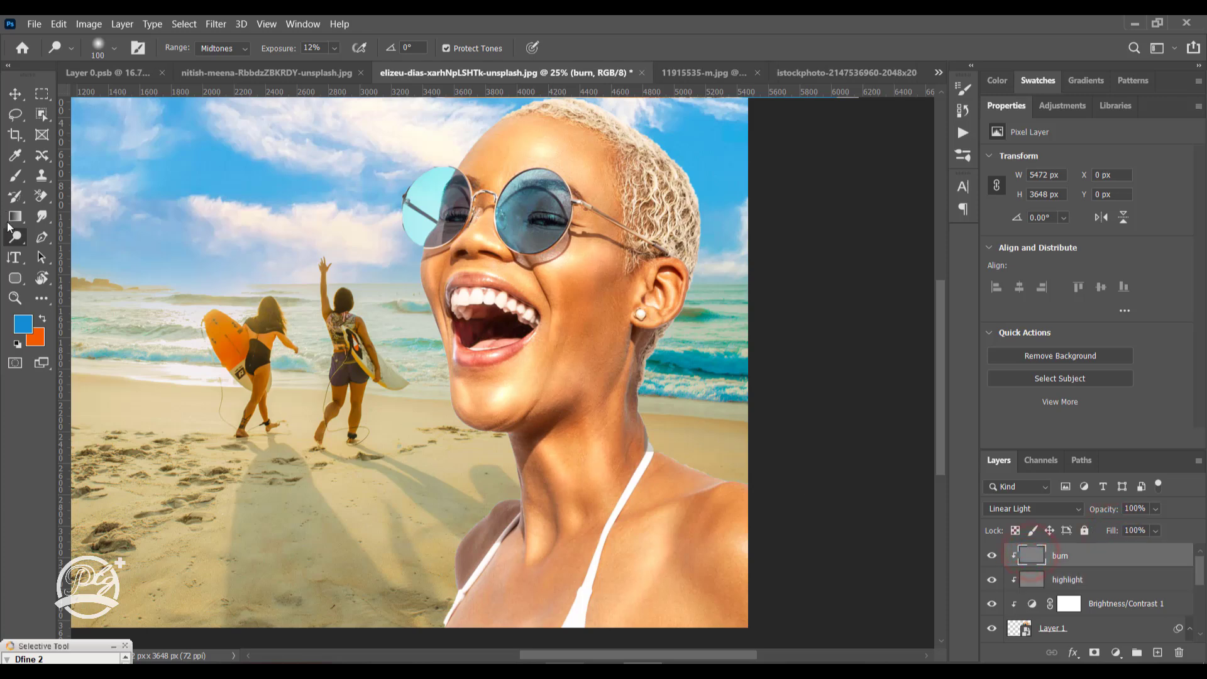
{"action": "left_click", "coordinate": [17, 242]}
{"action": "left_click", "coordinate": [78, 251]}
{"action": "key", "text": "bracketright"}
{"action": "key", "text": "bracketright"}
{"action": "key", "text": "bracketright"}
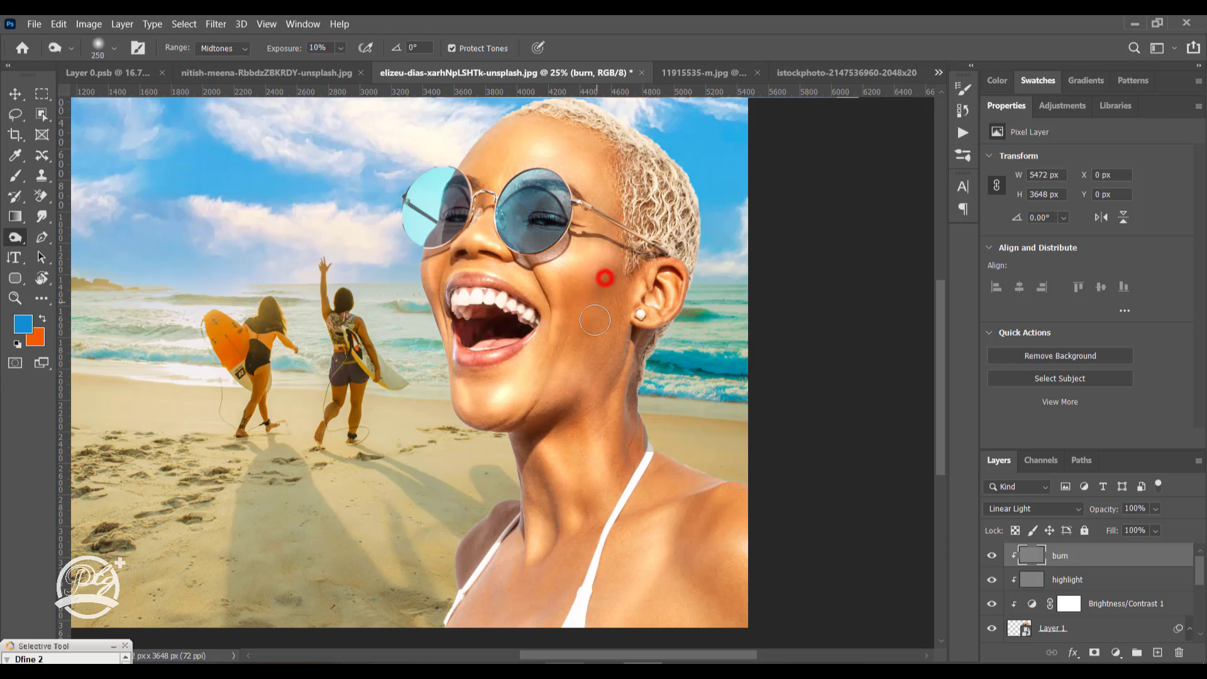
{"action": "key", "text": "bracketright"}
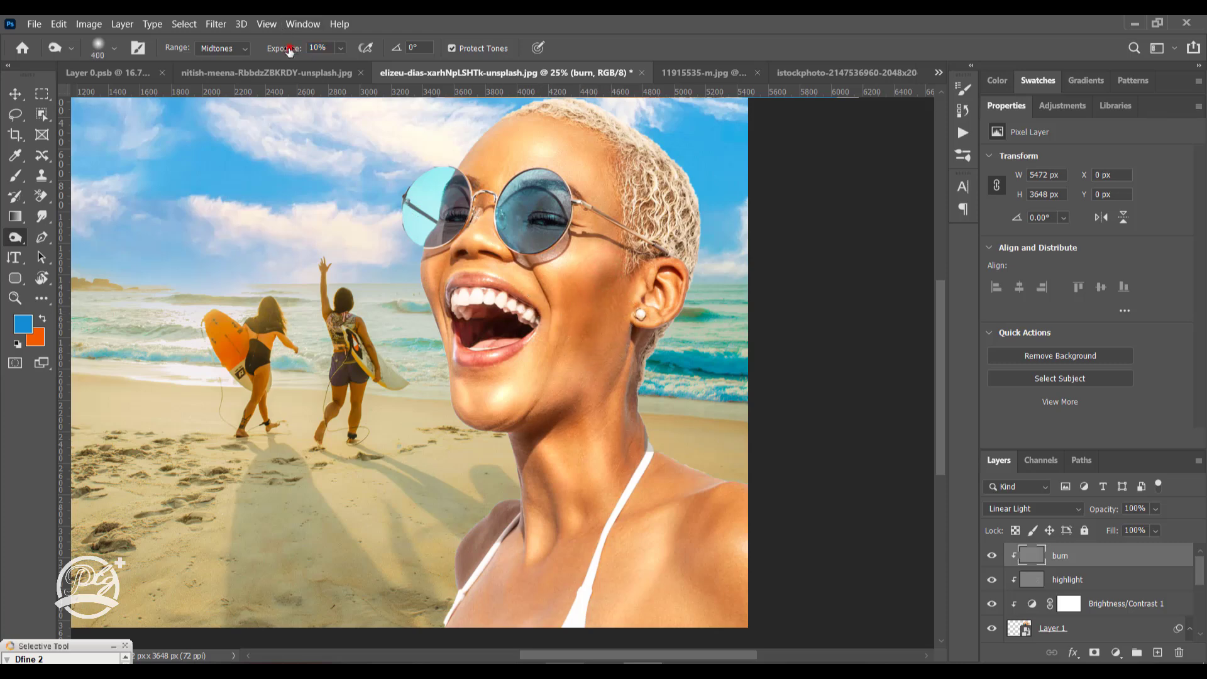
Step: Lower the Burn exposure to 5% and darken the cheek, the jaw below the ear, the side of the neck and the nose
{"action": "left_click", "coordinate": [594, 306]}
{"action": "left_click_drag", "start_coordinate": [629, 453], "coordinate": [622, 389]}
{"action": "left_click", "coordinate": [626, 364]}
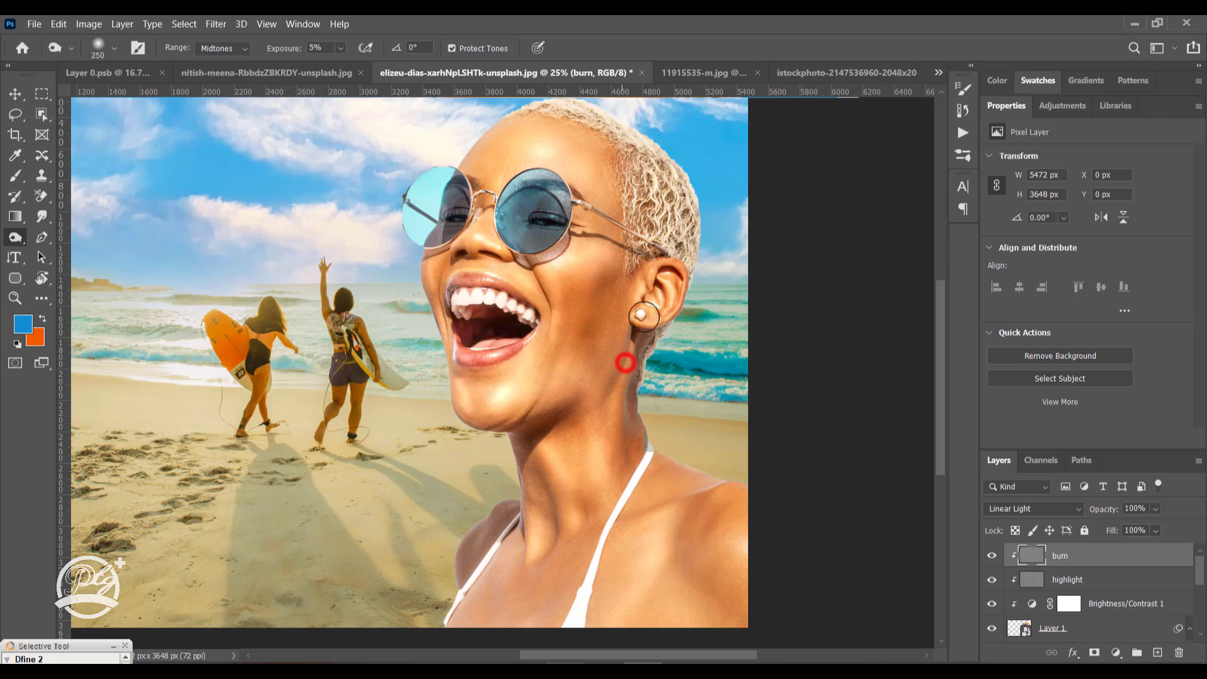
{"action": "left_click", "coordinate": [453, 263]}
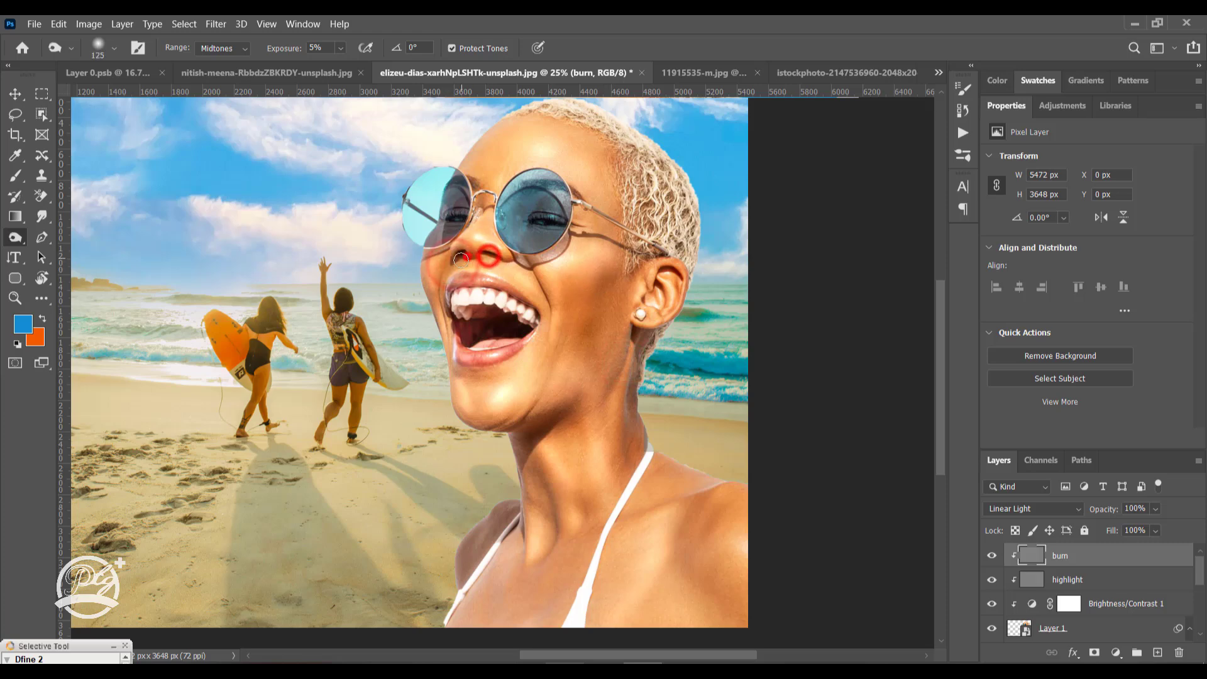
{"action": "left_click", "coordinate": [492, 253]}
{"action": "left_click", "coordinate": [467, 256]}
{"action": "key", "text": "["}
Step: Burn the forehead edge, the hair above the ear, the ear itself and the area behind the jaw
{"action": "left_click", "coordinate": [470, 173]}
{"action": "left_click", "coordinate": [614, 158]}
{"action": "left_click", "coordinate": [649, 208]}
{"action": "left_click", "coordinate": [663, 269]}
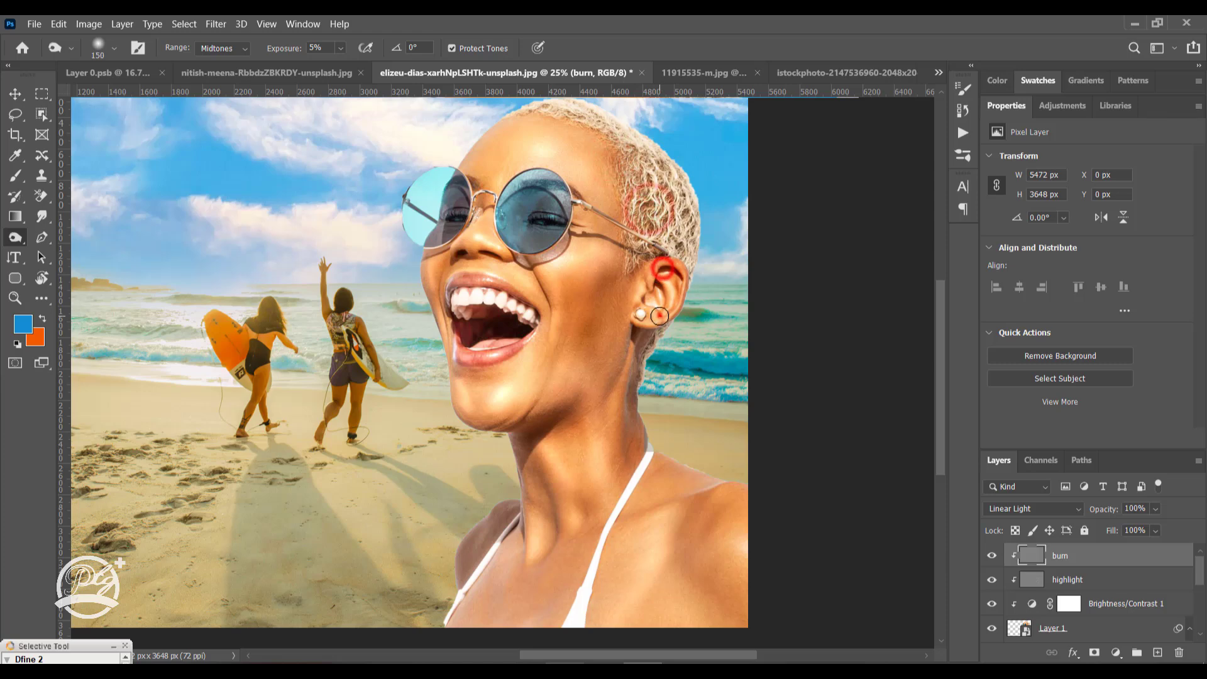
{"action": "left_click", "coordinate": [660, 316]}
{"action": "left_click", "coordinate": [639, 347]}
Step: Burn the shadows on both shoulders, the upper chest and the base and front edge of the neck
{"action": "left_click", "coordinate": [709, 501]}
{"action": "left_click", "coordinate": [700, 568]}
{"action": "left_click", "coordinate": [579, 499]}
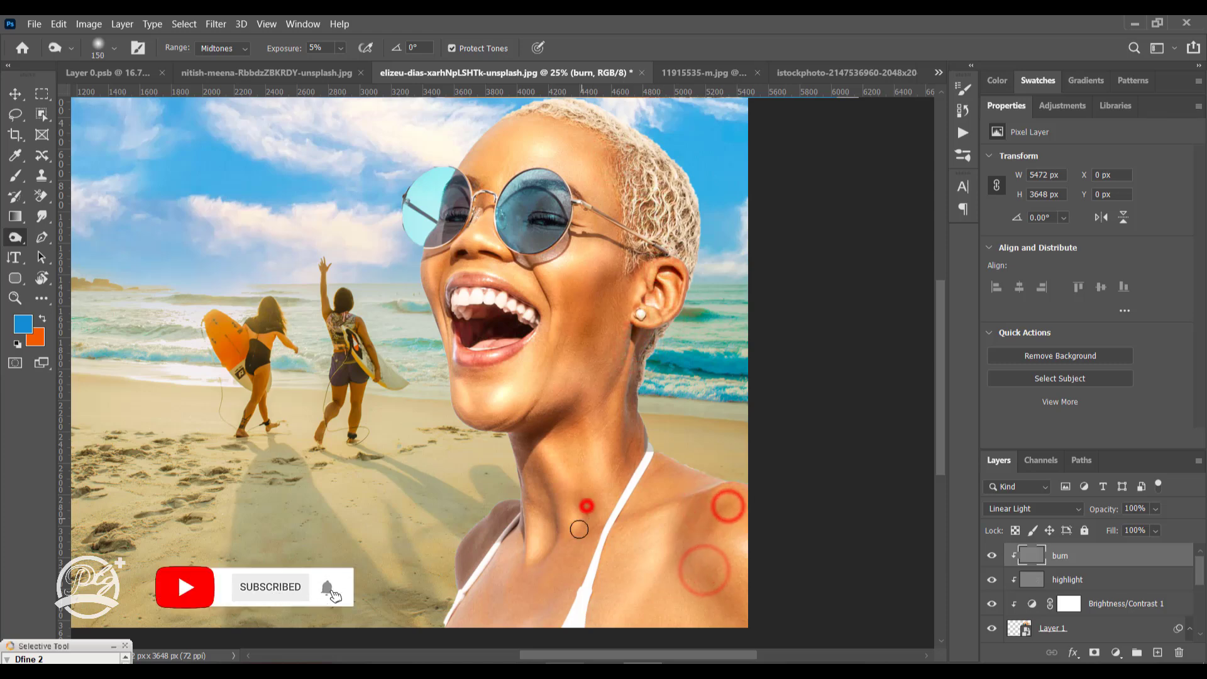
{"action": "left_click", "coordinate": [530, 459]}
{"action": "left_click", "coordinate": [504, 512]}
{"action": "left_click", "coordinate": [499, 572]}
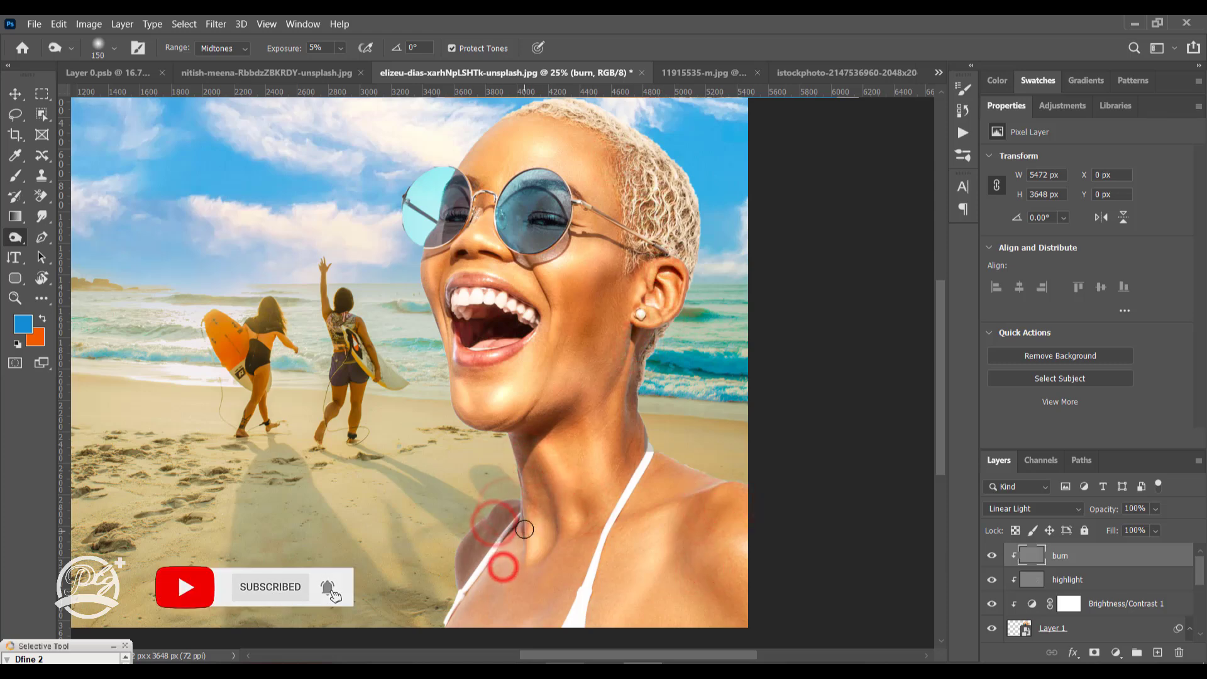
{"action": "left_click", "coordinate": [525, 536]}
{"action": "left_click", "coordinate": [516, 480]}
Step: Darken the shadows under the chin and along the jaw and cheek on the burn layer
{"action": "left_click", "coordinate": [566, 418]}
{"action": "left_click", "coordinate": [557, 339]}
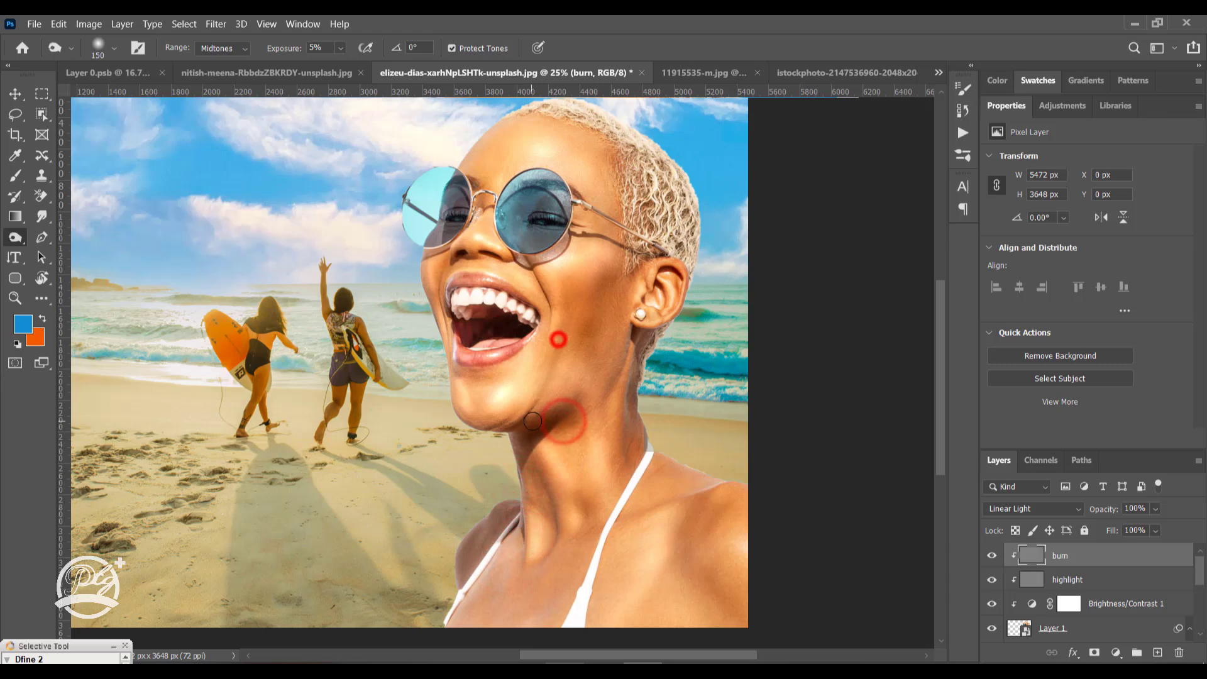
{"action": "left_click", "coordinate": [534, 413]}
{"action": "left_click", "coordinate": [568, 287]}
{"action": "left_click", "coordinate": [569, 285]}
{"action": "left_click", "coordinate": [597, 368]}
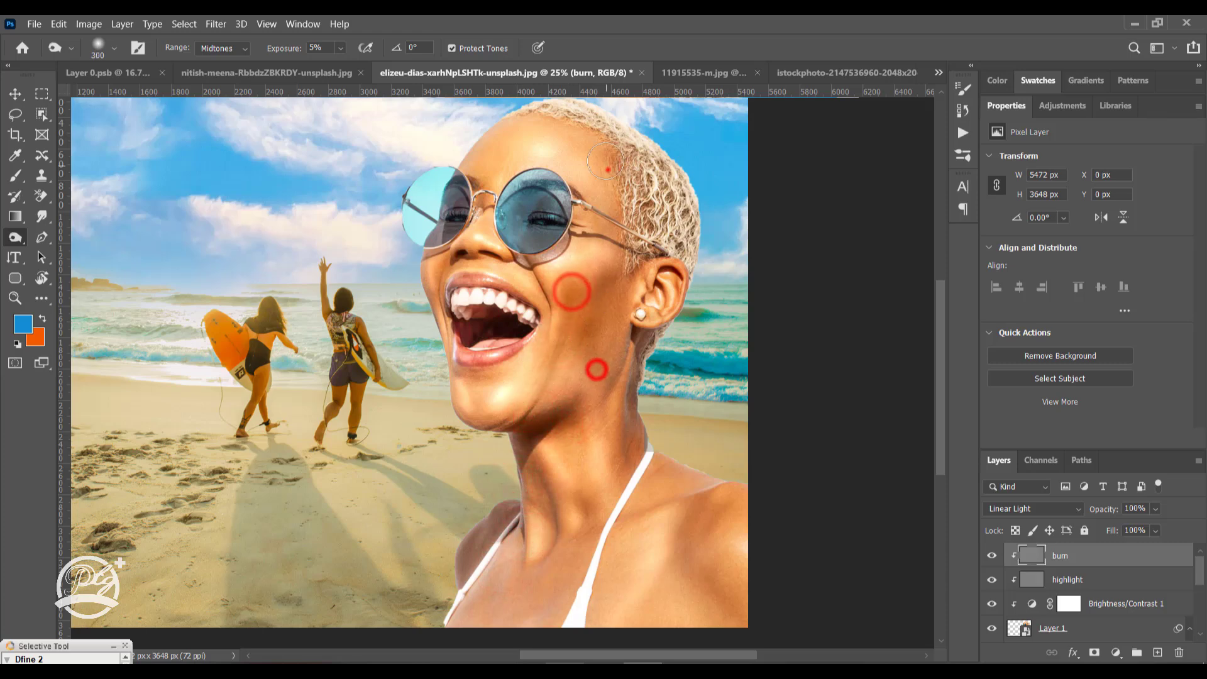
Step: Enlarge the Burn brush and darken the temple hairline and the opposite edge of the forehead
{"action": "key", "text": "bracketright"}
{"action": "key", "text": "bracketright"}
{"action": "key", "text": "bracketright"}
{"action": "key", "text": "bracketright"}
{"action": "left_click", "coordinate": [608, 168]}
{"action": "left_click", "coordinate": [480, 147]}
Step: Burn the sunglasses lens, the side of the nose and the far cheek edge with a progressively smaller brush
{"action": "key", "text": "bracketleft"}
{"action": "key", "text": "bracketleft"}
{"action": "key", "text": "bracketleft"}
{"action": "left_click", "coordinate": [544, 206]}
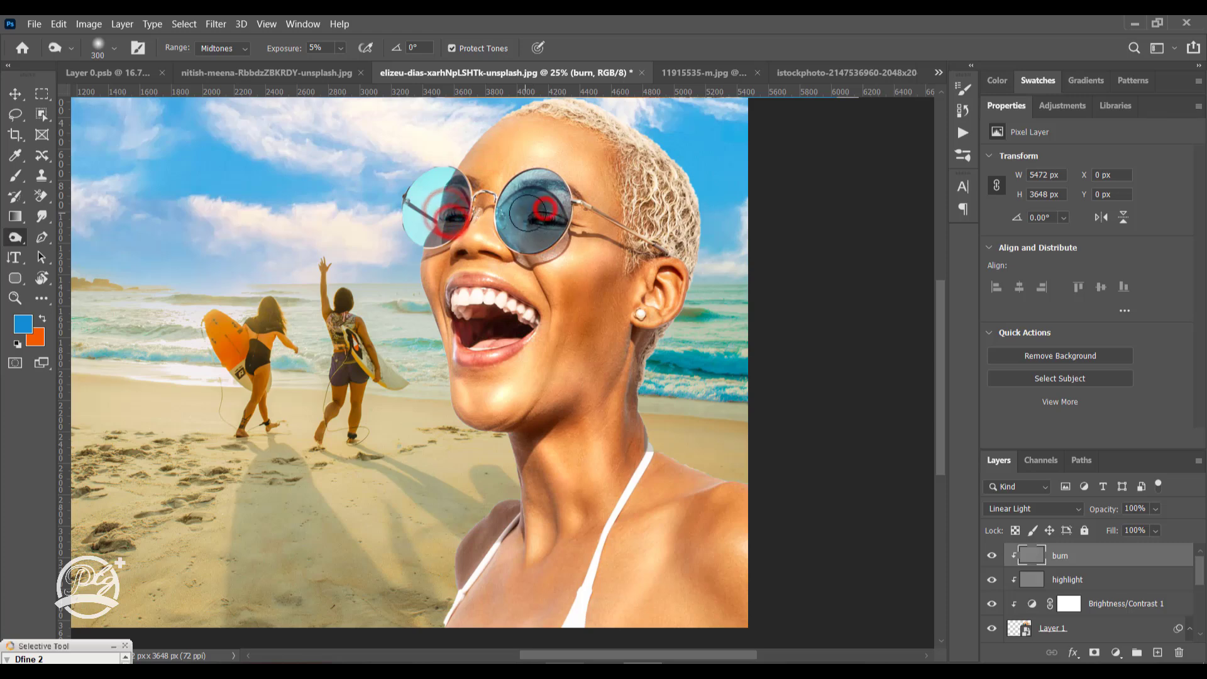
{"action": "left_click", "coordinate": [451, 255]}
{"action": "key", "text": "bracketleft"}
{"action": "key", "text": "bracketleft"}
{"action": "left_click", "coordinate": [445, 301]}
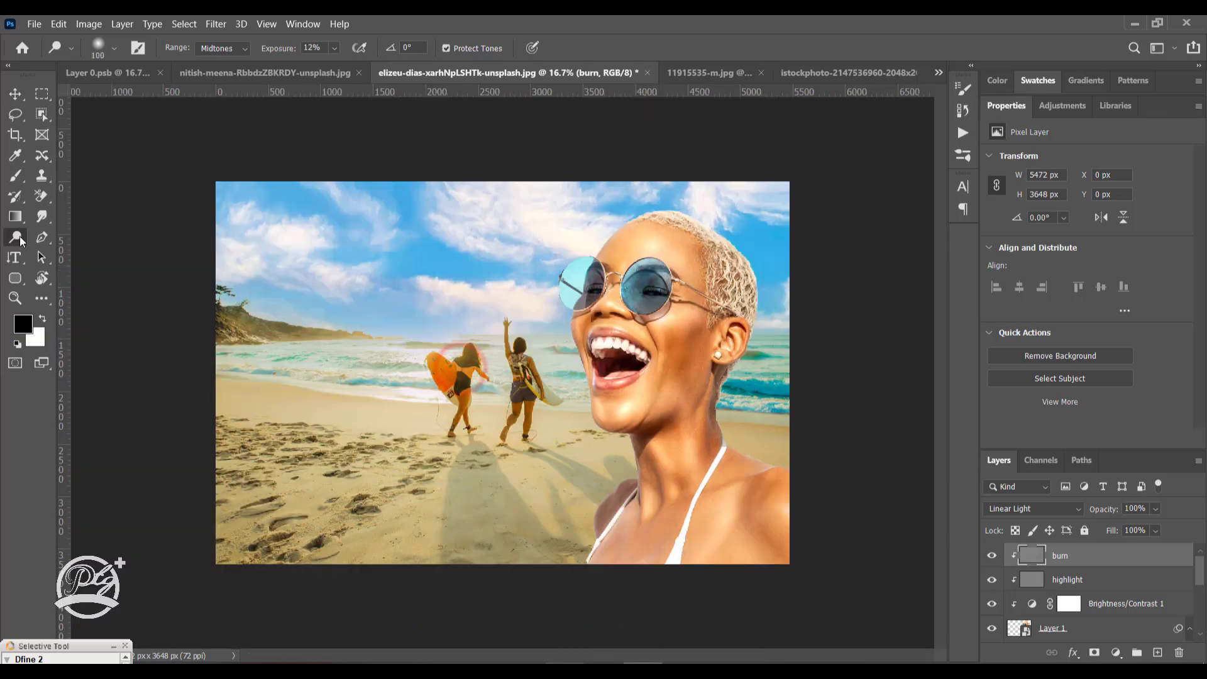
Step: Switch back to the Dodge tool and reduce the burn layer's fill to 95%
{"action": "left_click", "coordinate": [19, 237]}
{"action": "left_click_drag", "start_coordinate": [1109, 535], "coordinate": [1106, 535]}
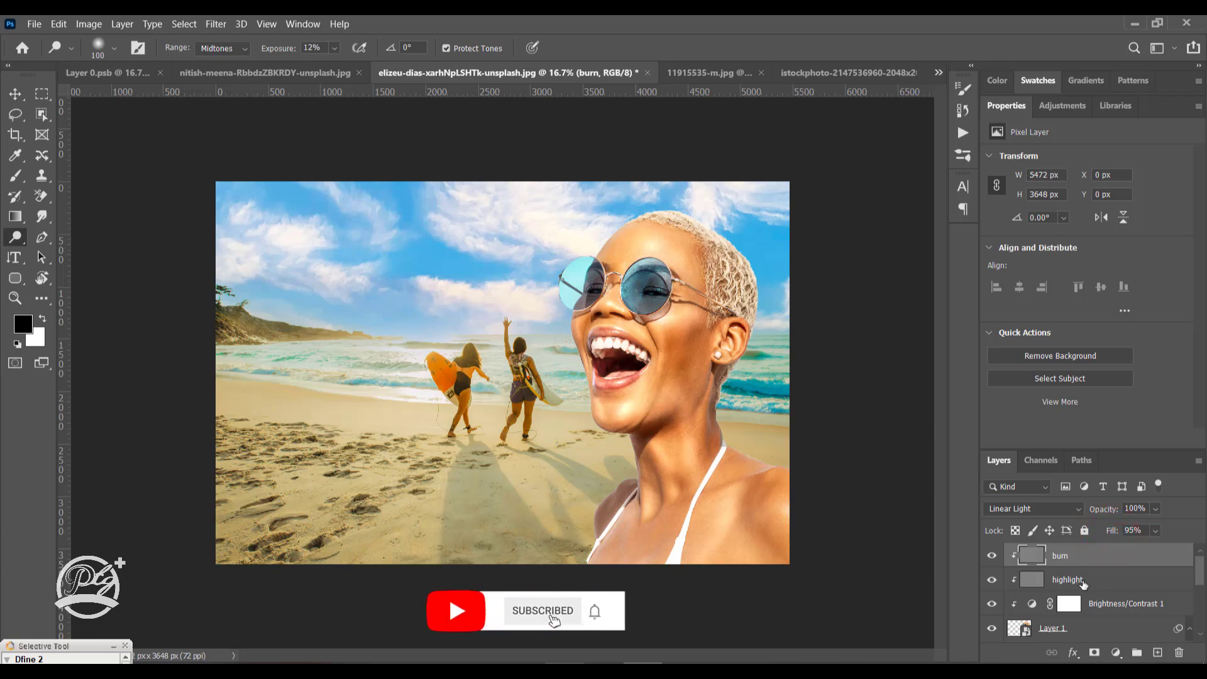
Step: Try grouping the burn, highlight and Brightness/Contrast 1 layers, and undo the grouping
{"action": "left_click", "coordinate": [1097, 608], "text": "shift"}
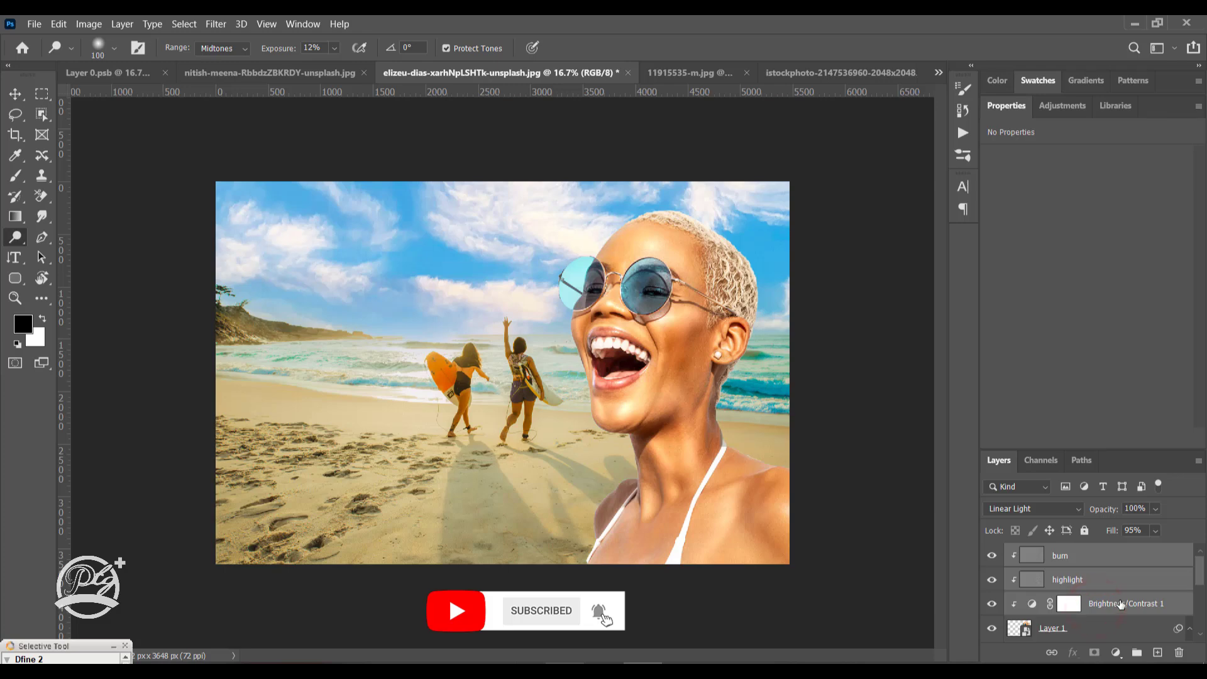
{"action": "key", "text": "ctrl+g"}
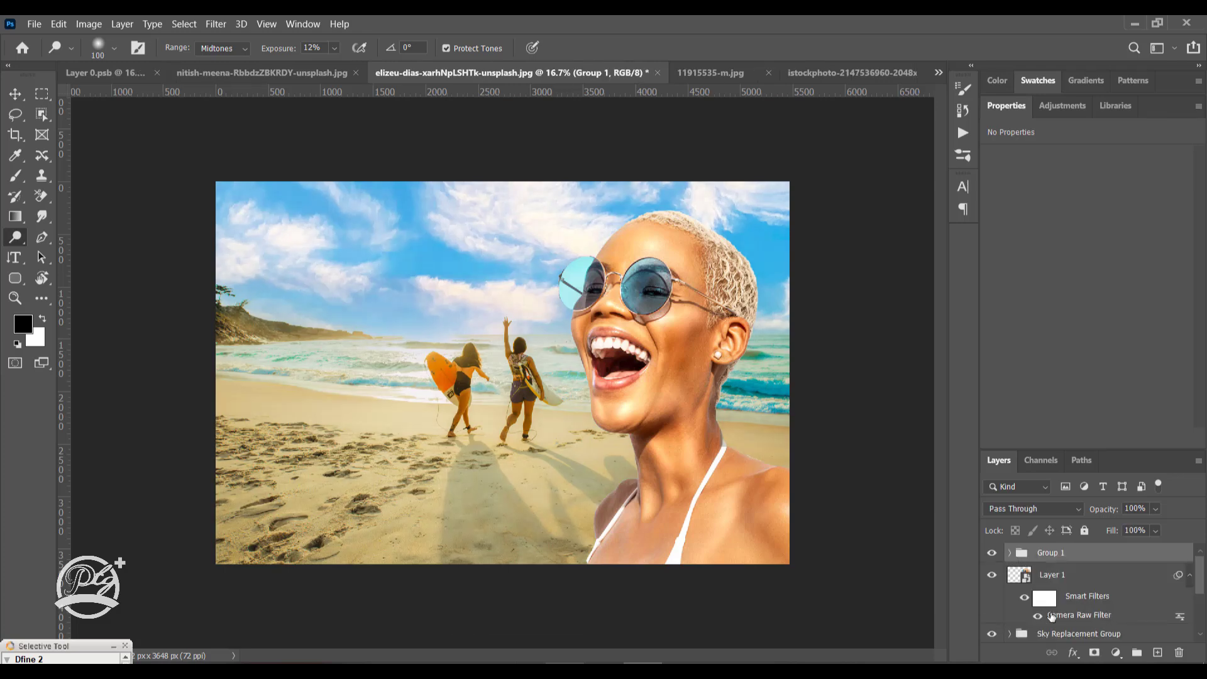
{"action": "key", "text": "ctrl+z"}
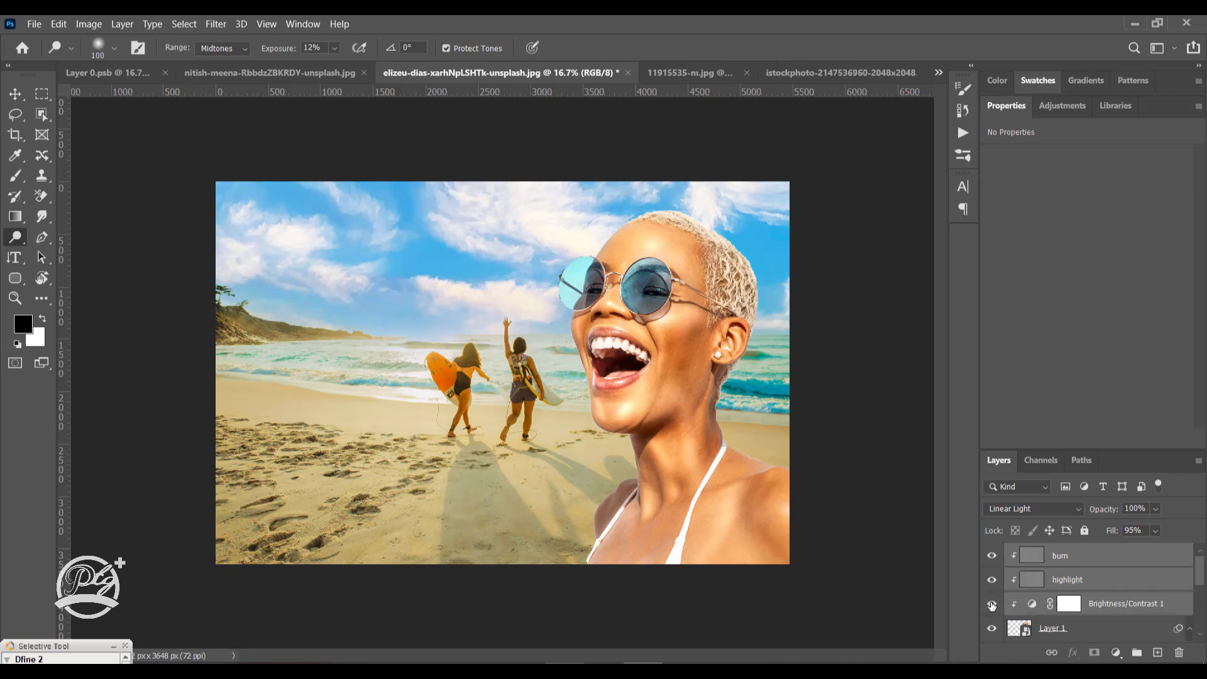
Step: Toggle the woman's layer off and on, and hide the three clipped layers above it to compare the retouching
{"action": "left_click", "coordinate": [992, 629]}
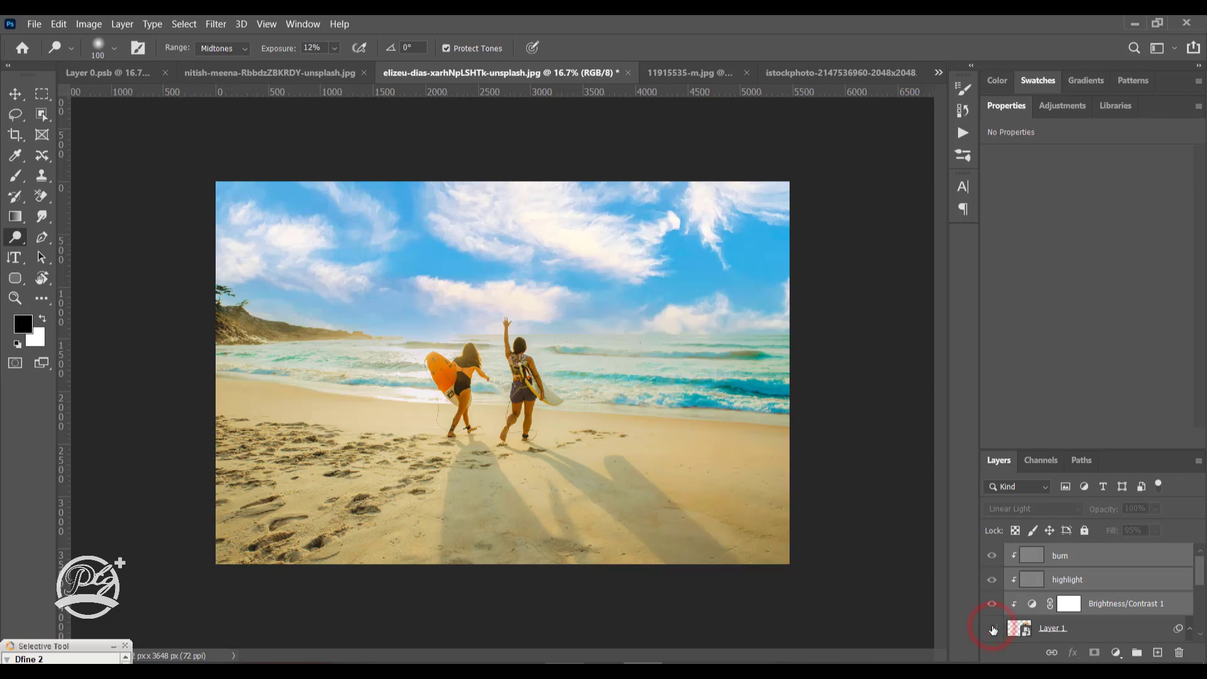
{"action": "left_click", "coordinate": [992, 629]}
{"action": "left_click", "coordinate": [990, 575]}
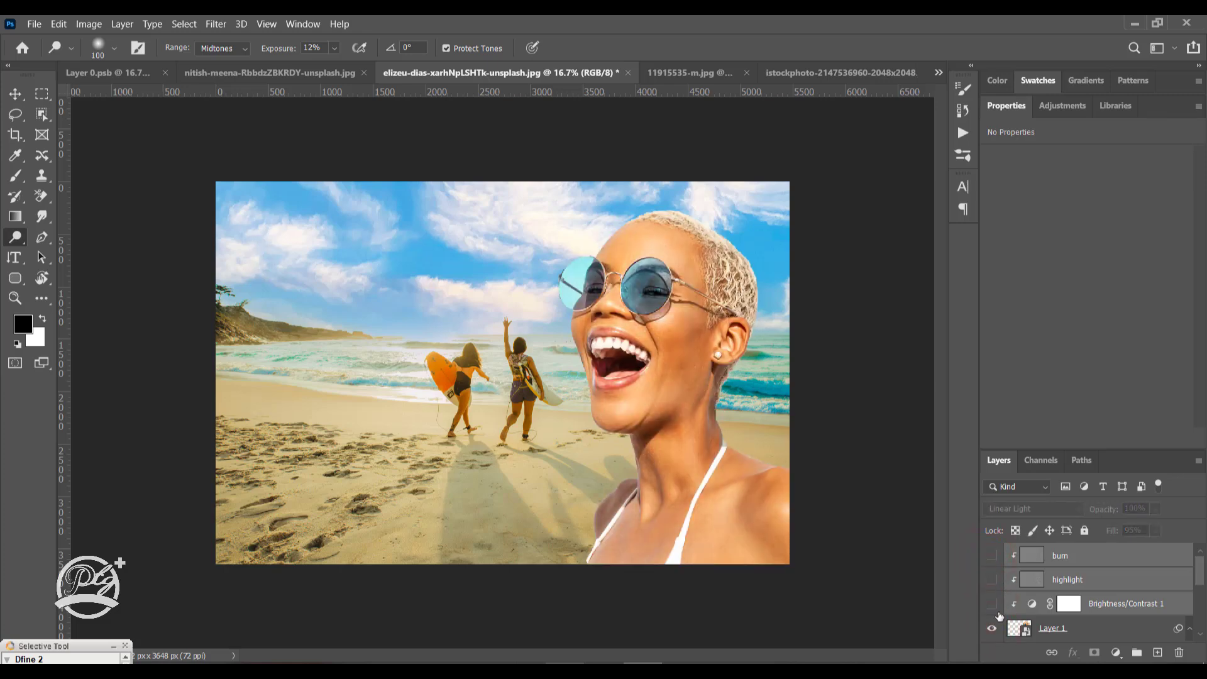
Step: Show the burn, highlight and Brightness/Contrast 1 layers again and check the whole composite
{"action": "left_click", "coordinate": [992, 579]}
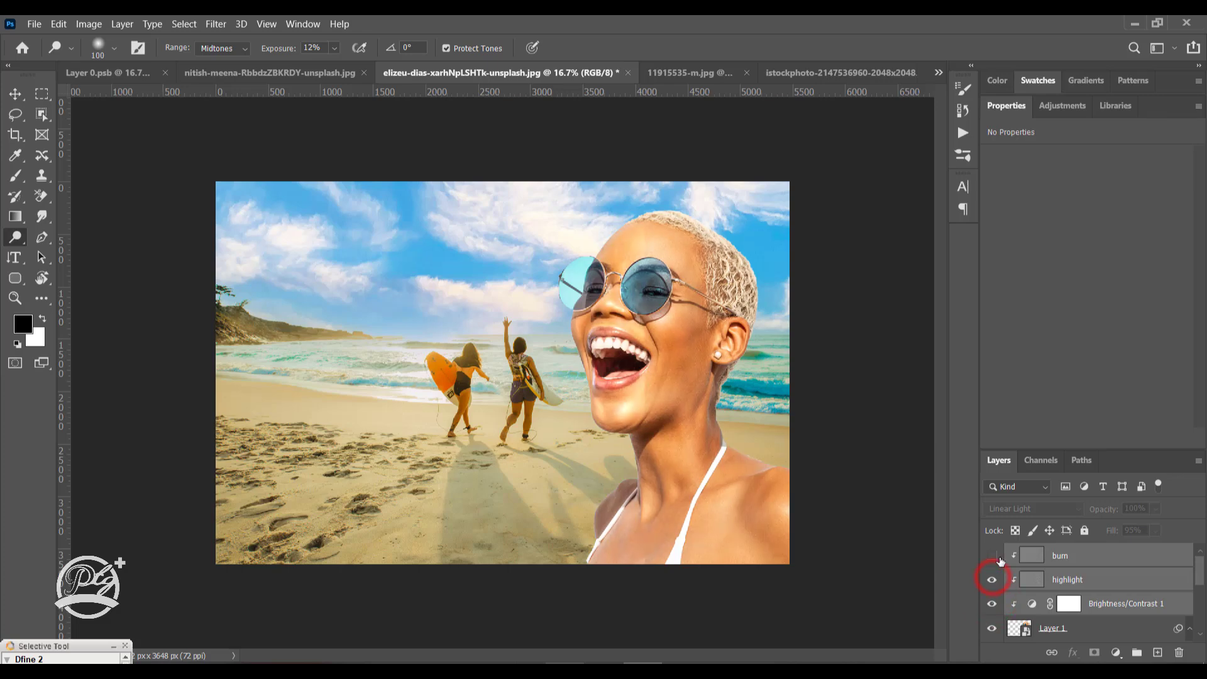
{"action": "left_click", "coordinate": [992, 555]}
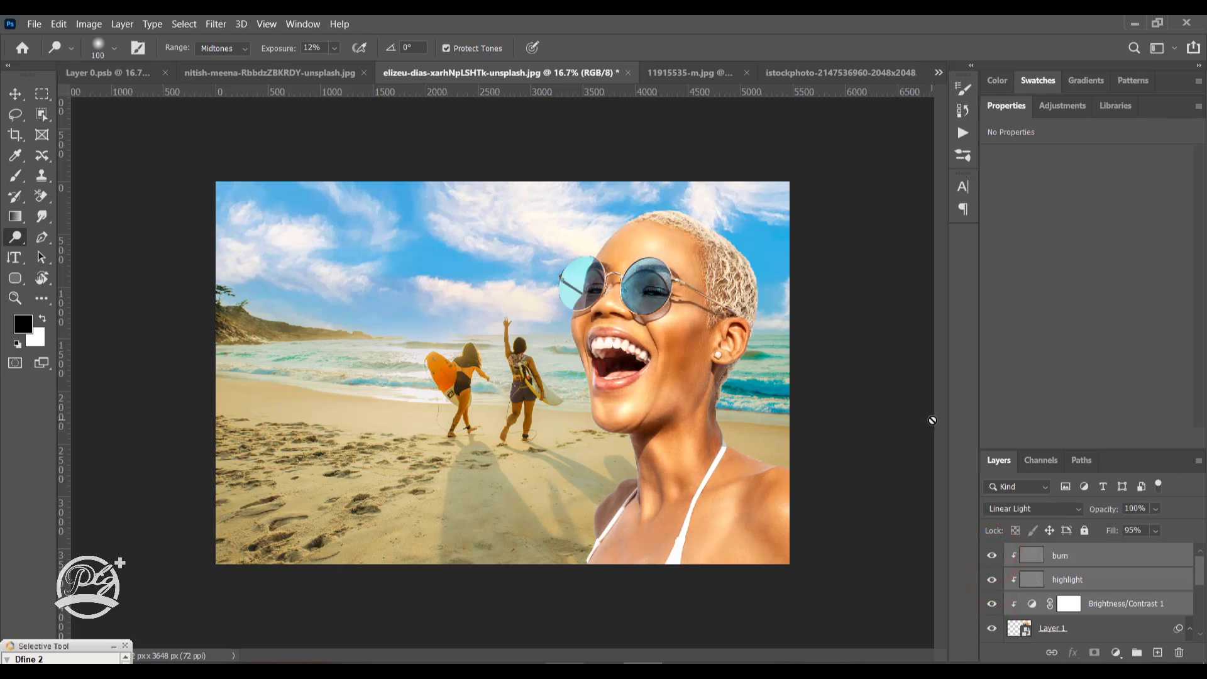
{"action": "key", "text": "ctrl+minus"}
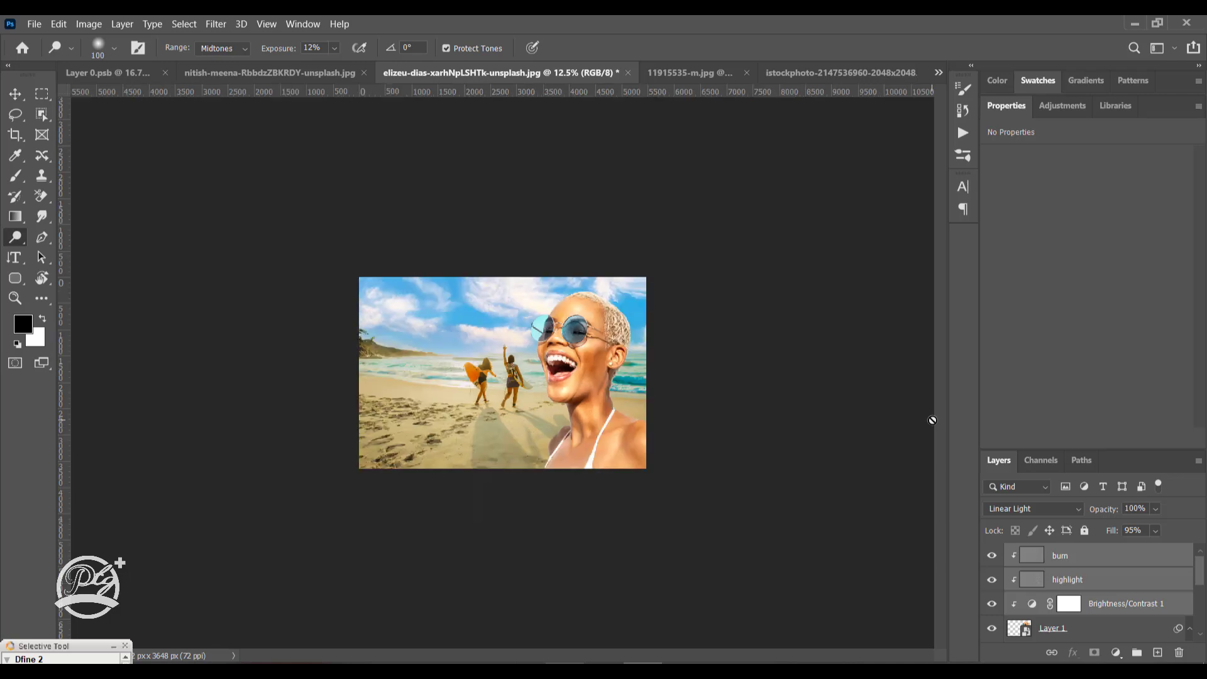
{"action": "key", "text": "ctrl+plus"}
{"action": "key", "text": "ctrl+plus"}
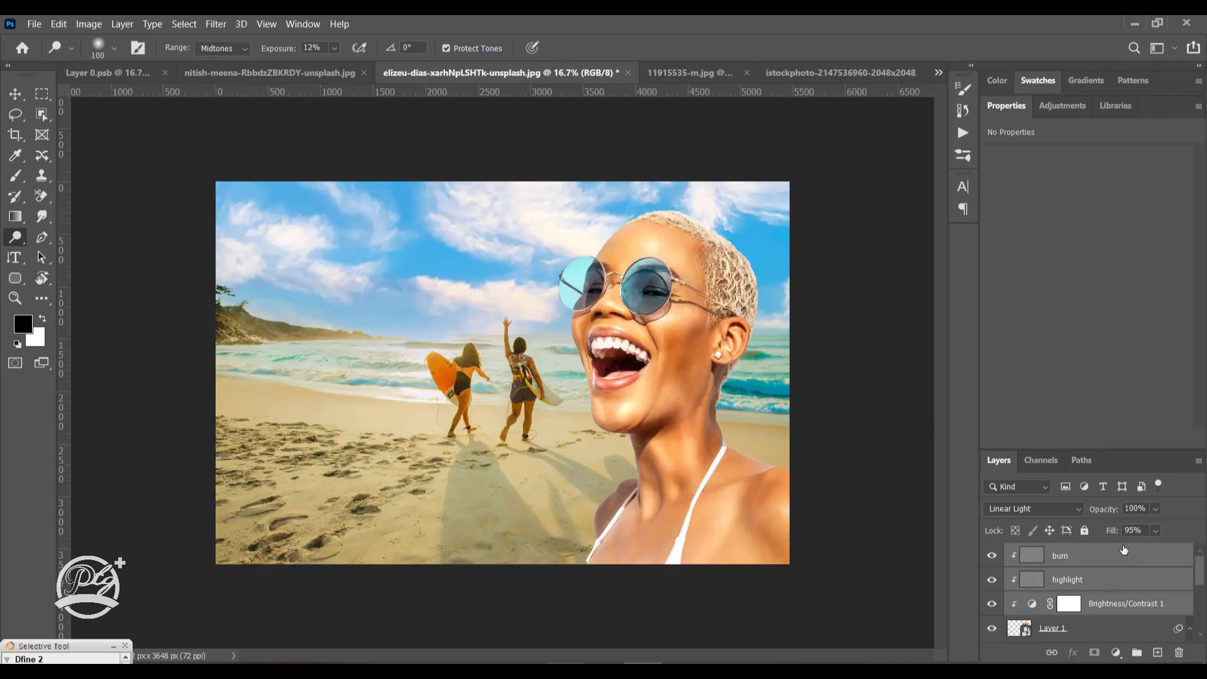
Step: Set the highlight layer's fill to 76% and the burn layer's fill to 84%, and clear the layer selection
{"action": "left_click", "coordinate": [1102, 573]}
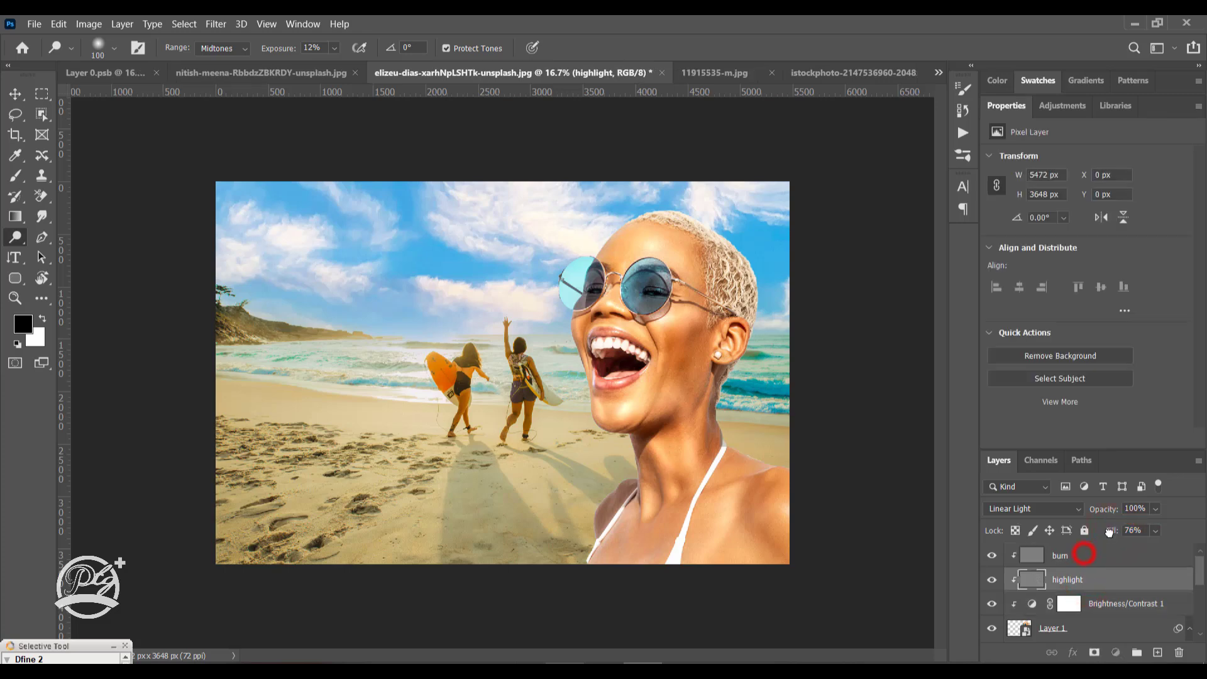
{"action": "left_click", "coordinate": [1083, 554]}
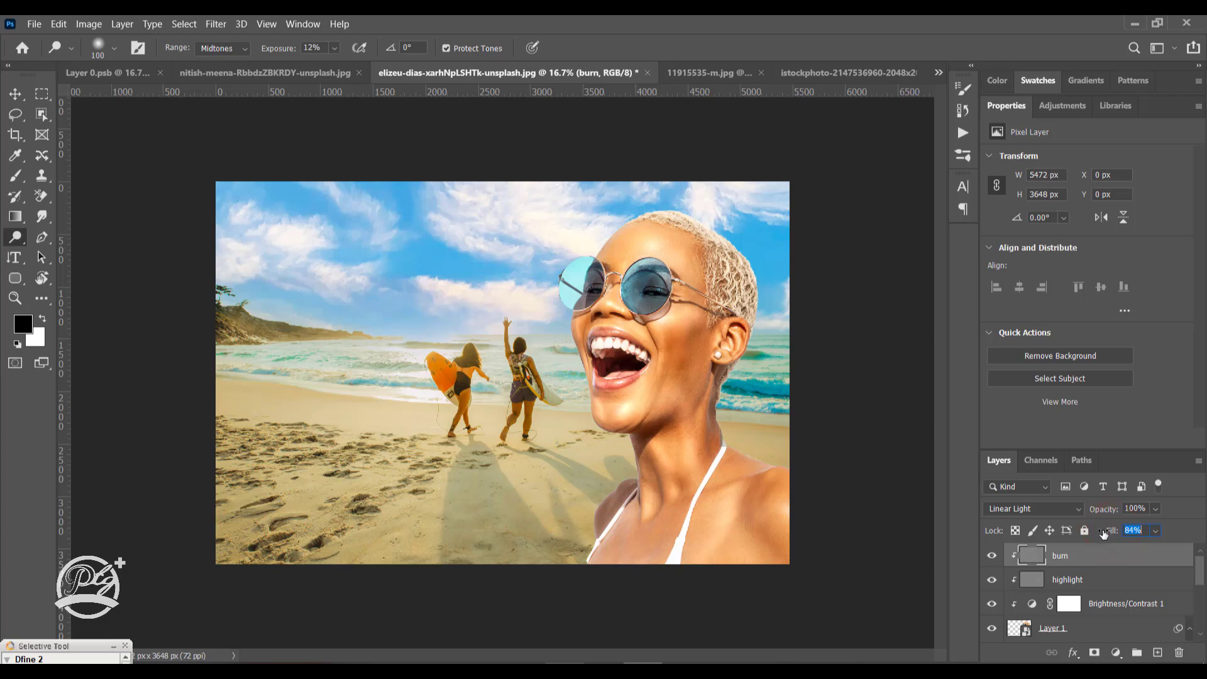
{"action": "left_click", "coordinate": [15, 94]}
{"action": "left_click", "coordinate": [882, 328]}
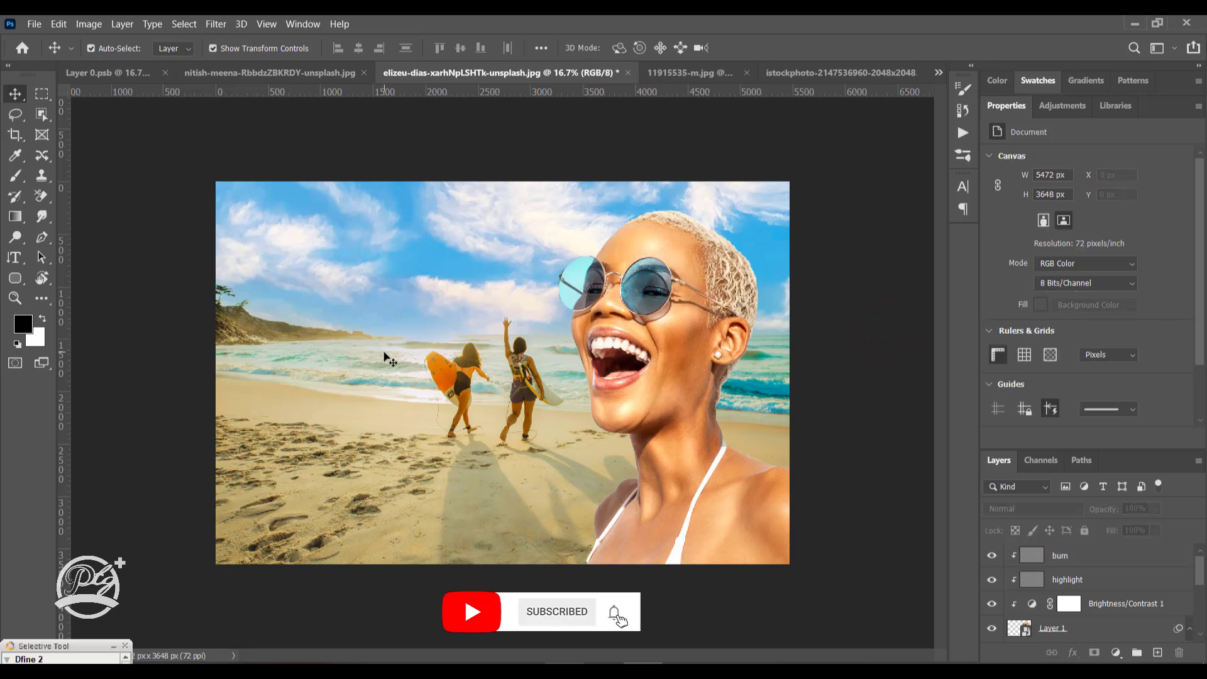
Step: Add a Curves adjustment above Background copy and darken its midtones with a point at input 113, output 94
{"action": "left_click_drag", "start_coordinate": [1201, 576], "coordinate": [1202, 612]}
{"action": "left_click", "coordinate": [1065, 590]}
{"action": "left_click", "coordinate": [1115, 654]}
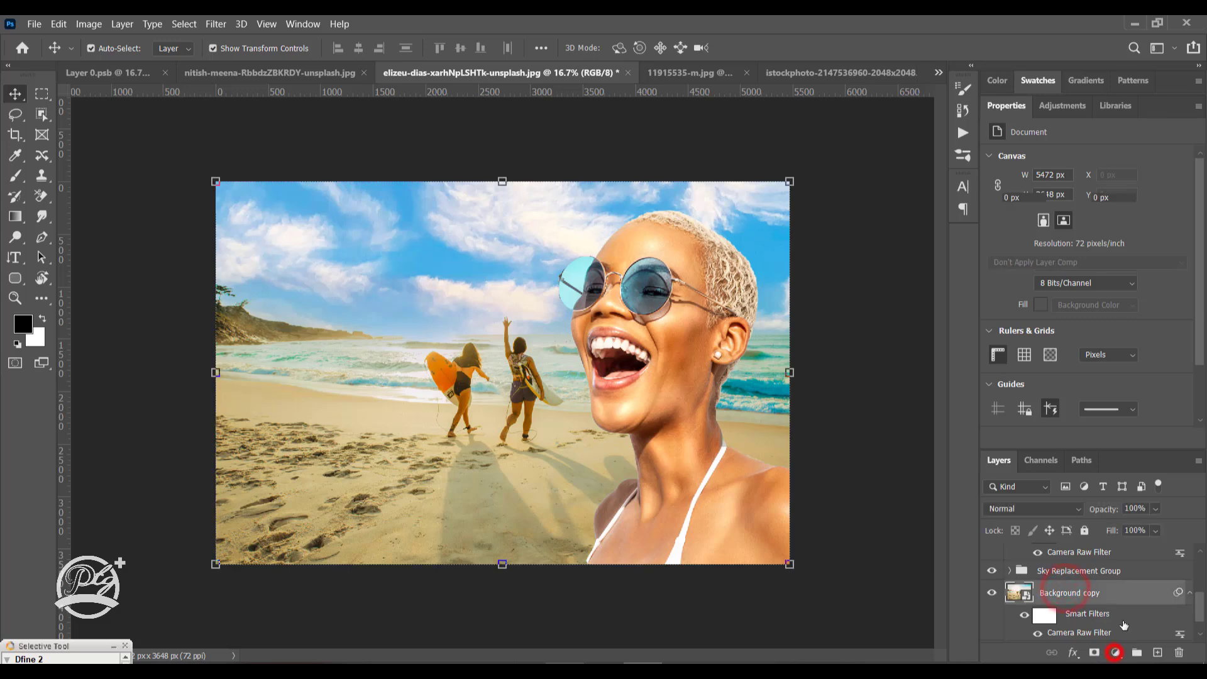
{"action": "left_click", "coordinate": [1106, 411]}
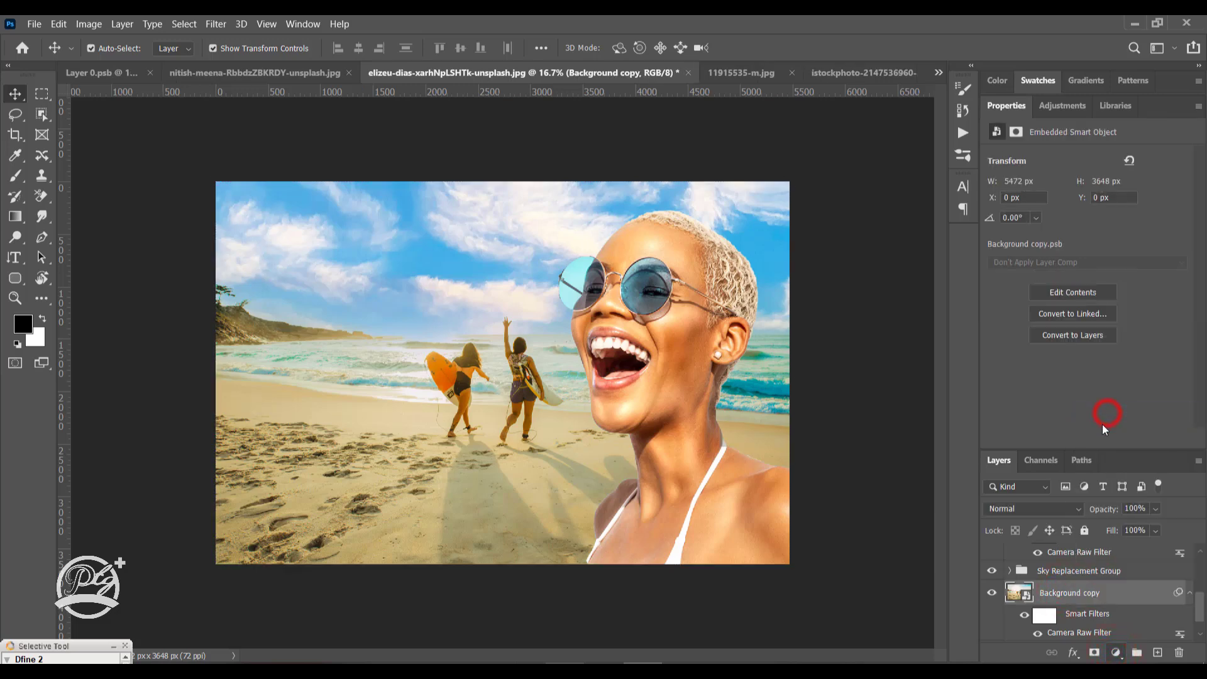
{"action": "left_click", "coordinate": [1087, 291]}
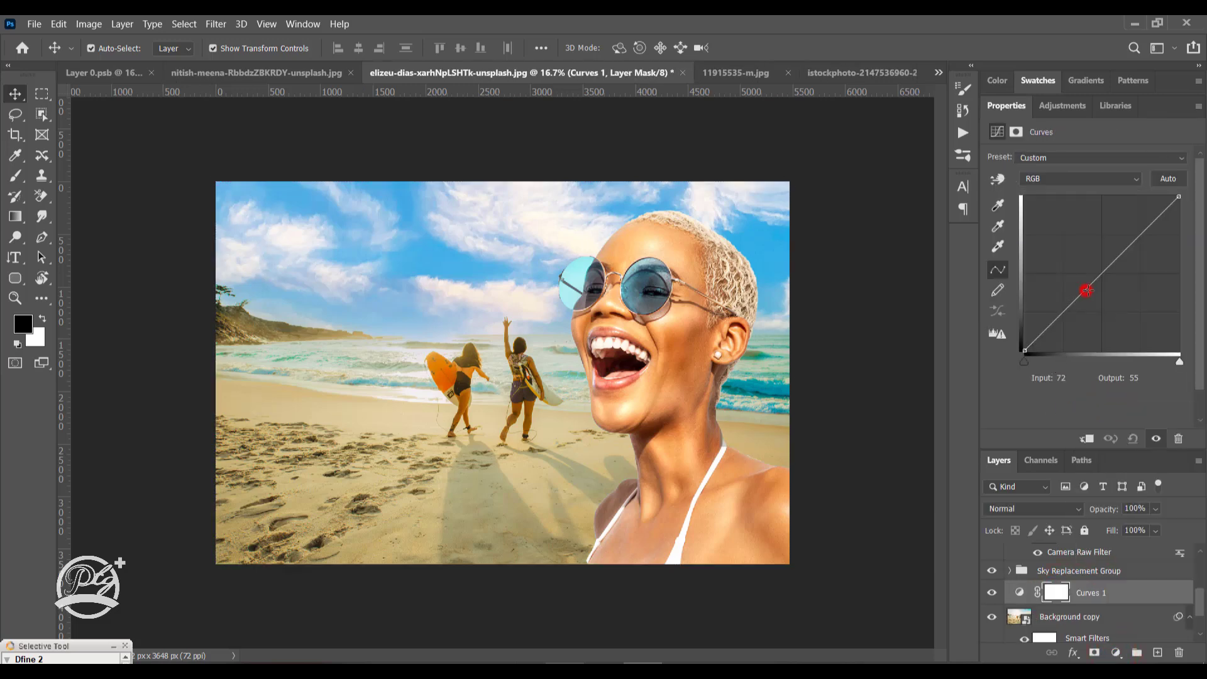
{"action": "left_click_drag", "start_coordinate": [1091, 293], "coordinate": [1093, 294]}
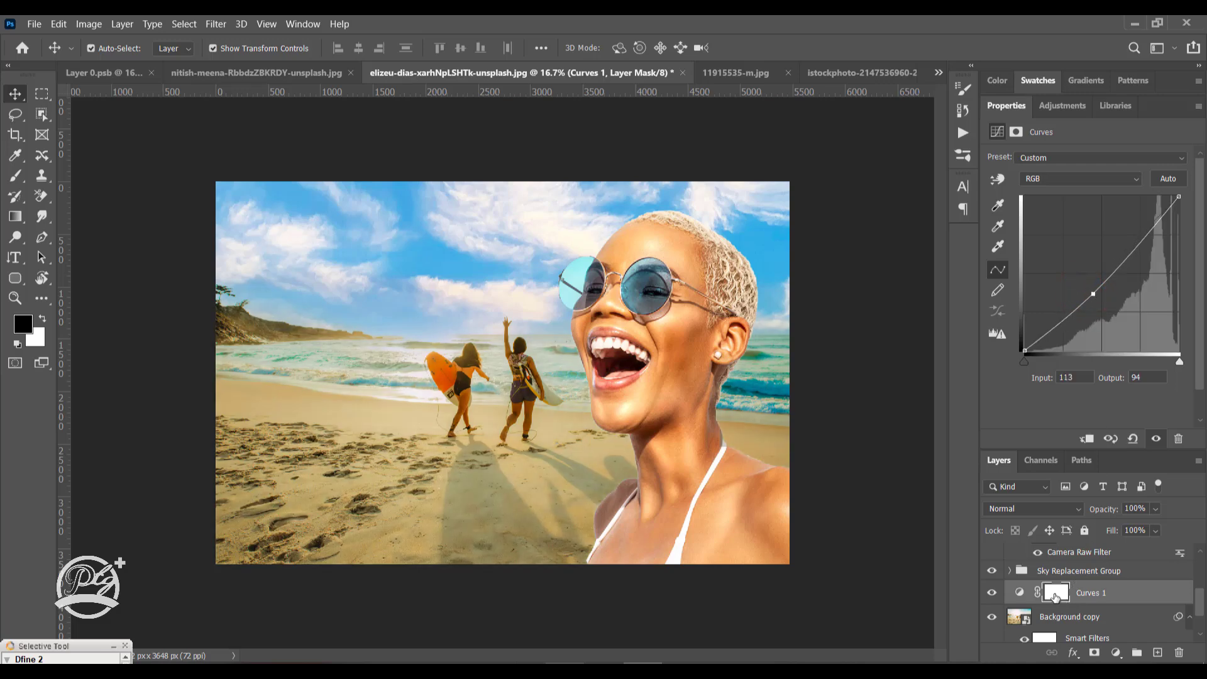
Step: Paint black on the Curves 1 mask over the middle of the beach with a soft 2520 px brush at 53% flow
{"action": "left_click", "coordinate": [1056, 593]}
{"action": "left_click", "coordinate": [17, 180]}
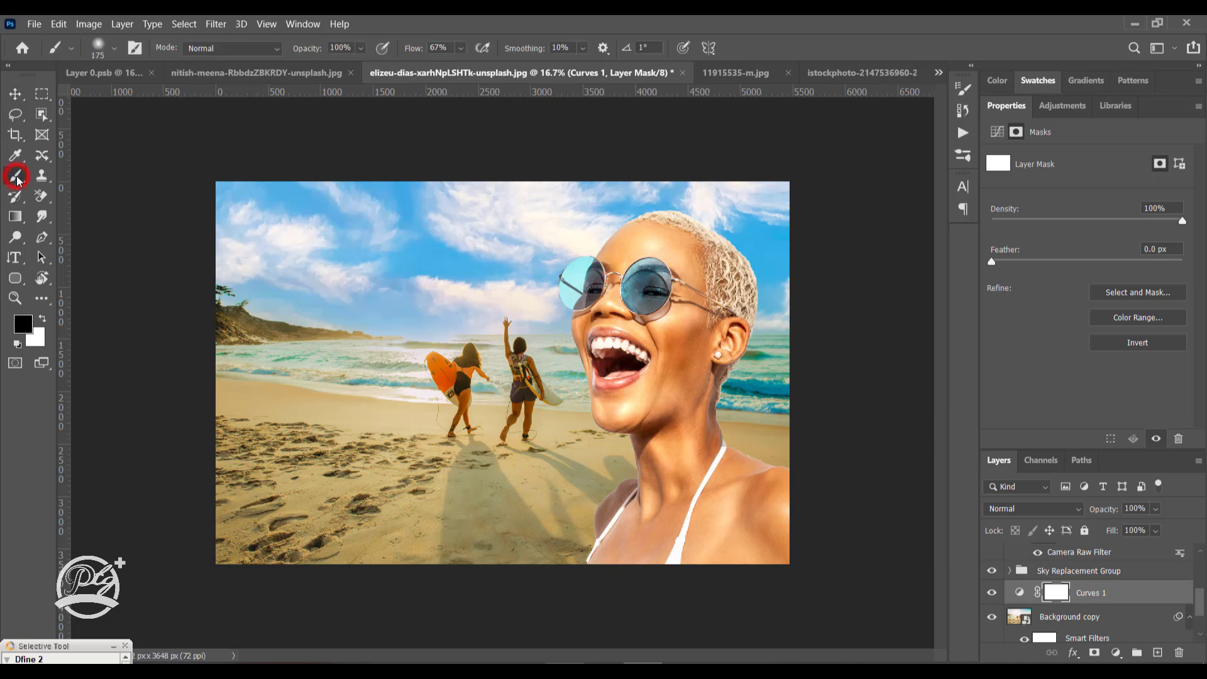
{"action": "left_click", "coordinate": [104, 171]}
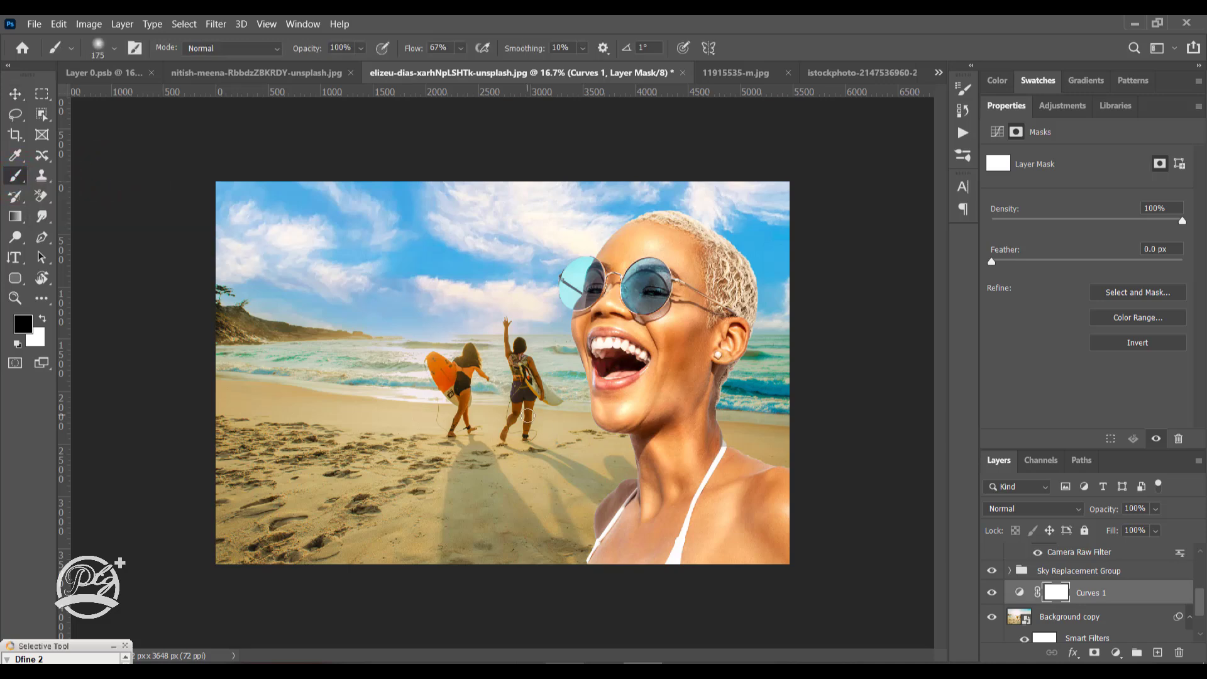
{"action": "right_click", "coordinate": [485, 357]}
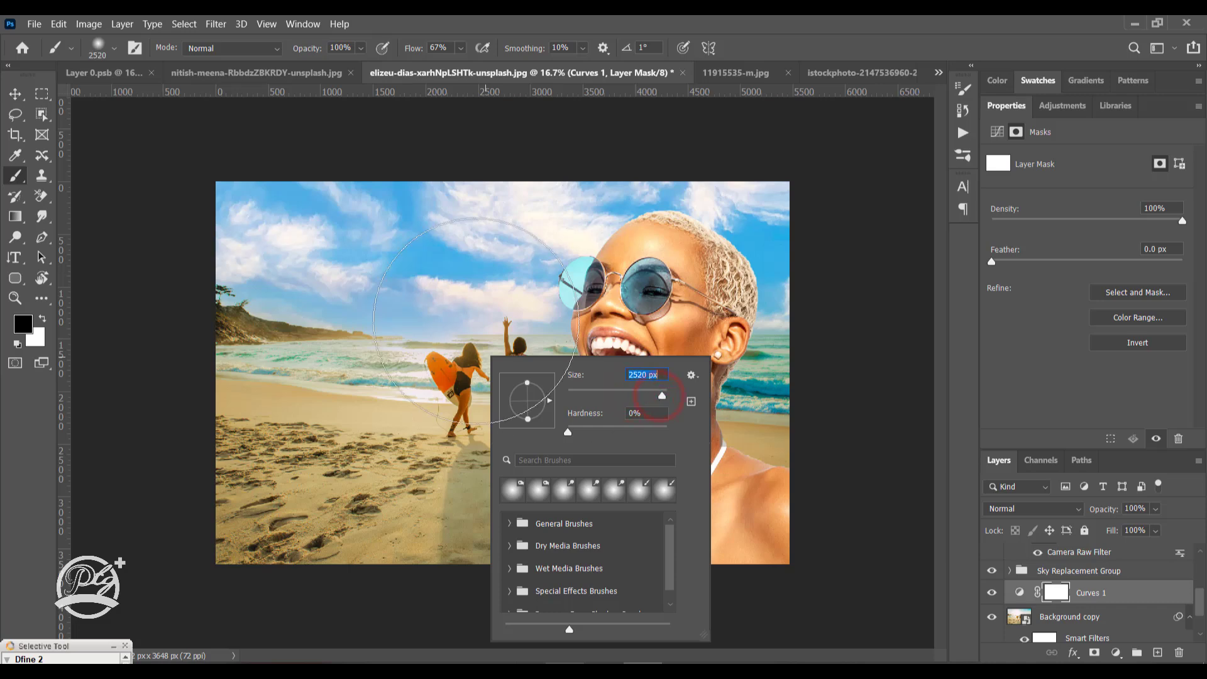
{"action": "left_click", "coordinate": [517, 14]}
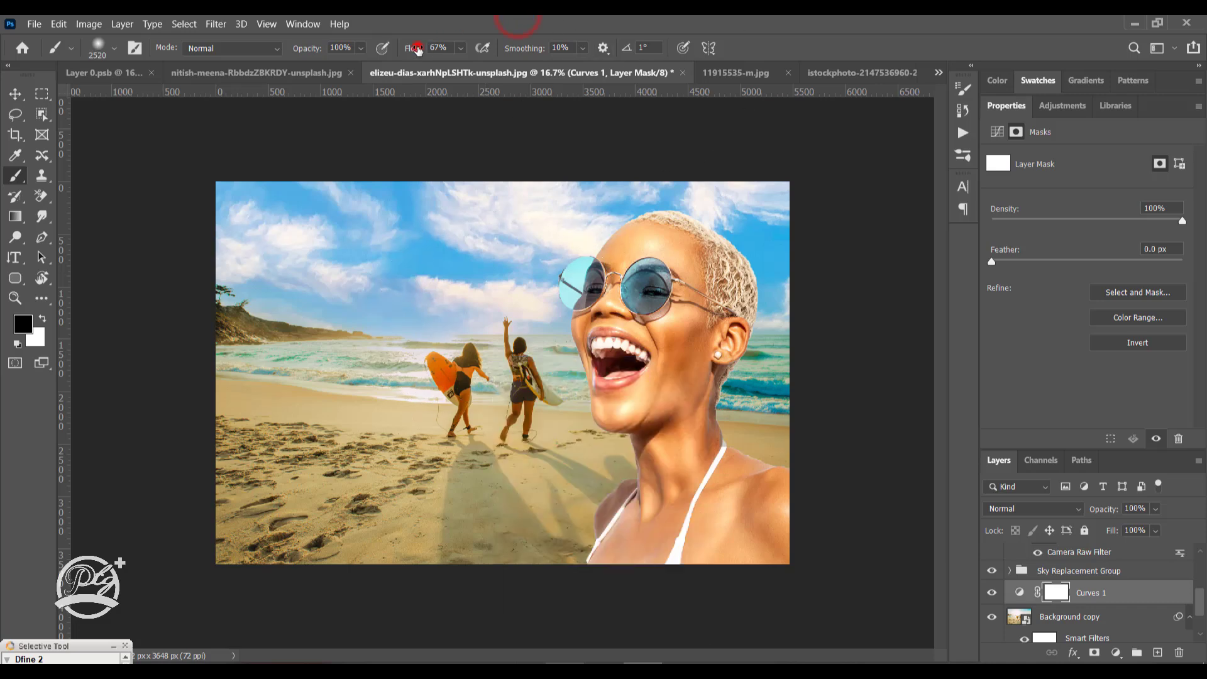
{"action": "left_click", "coordinate": [502, 361]}
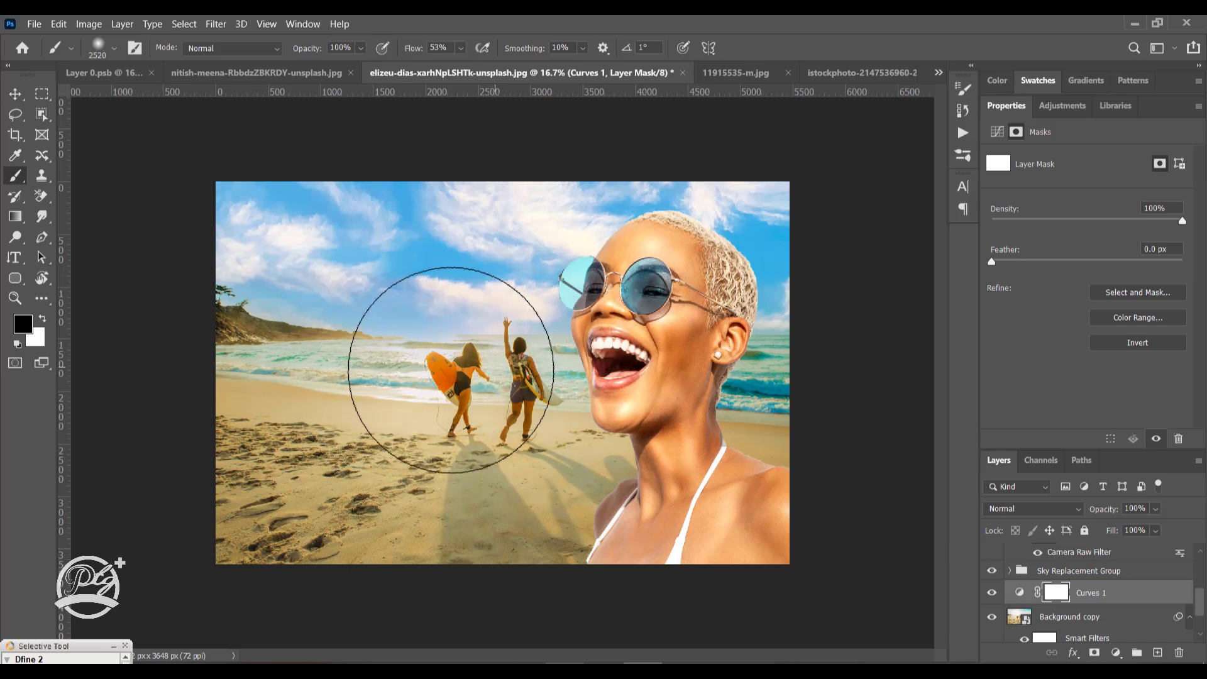
{"action": "left_click", "coordinate": [431, 356]}
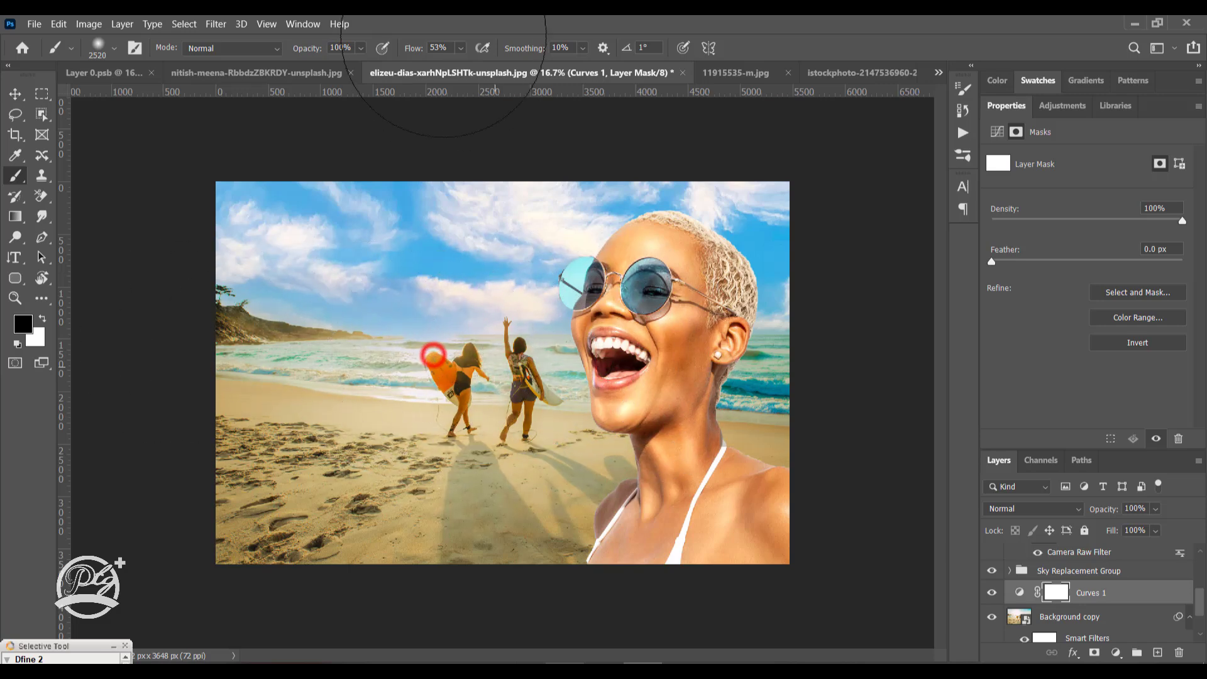
Step: Extend the black area of the Curves 1 mask around the two surfers with an 1800 px brush at 97% flow
{"action": "key", "text": "bracketleft"}
{"action": "key", "text": "bracketleft"}
{"action": "key", "text": "bracketleft"}
{"action": "key", "text": "bracketleft"}
{"action": "key", "text": "bracketleft"}
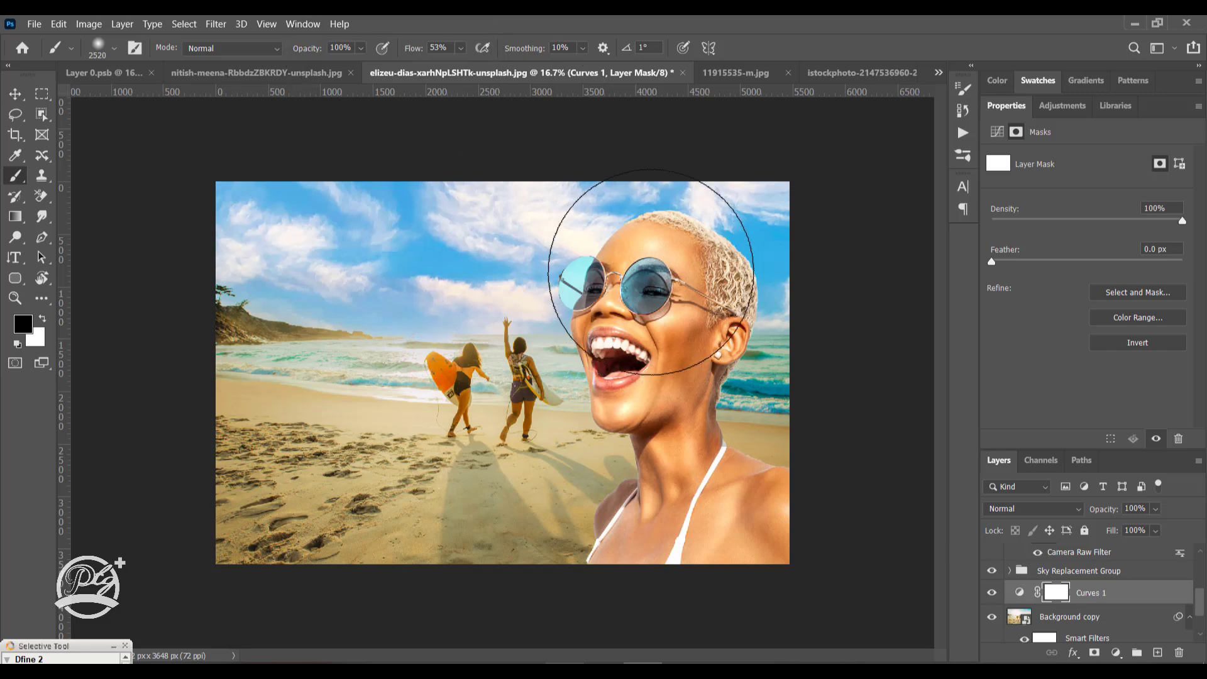
{"action": "key", "text": "bracketleft"}
{"action": "key", "text": "bracketleft"}
{"action": "key", "text": "bracketleft"}
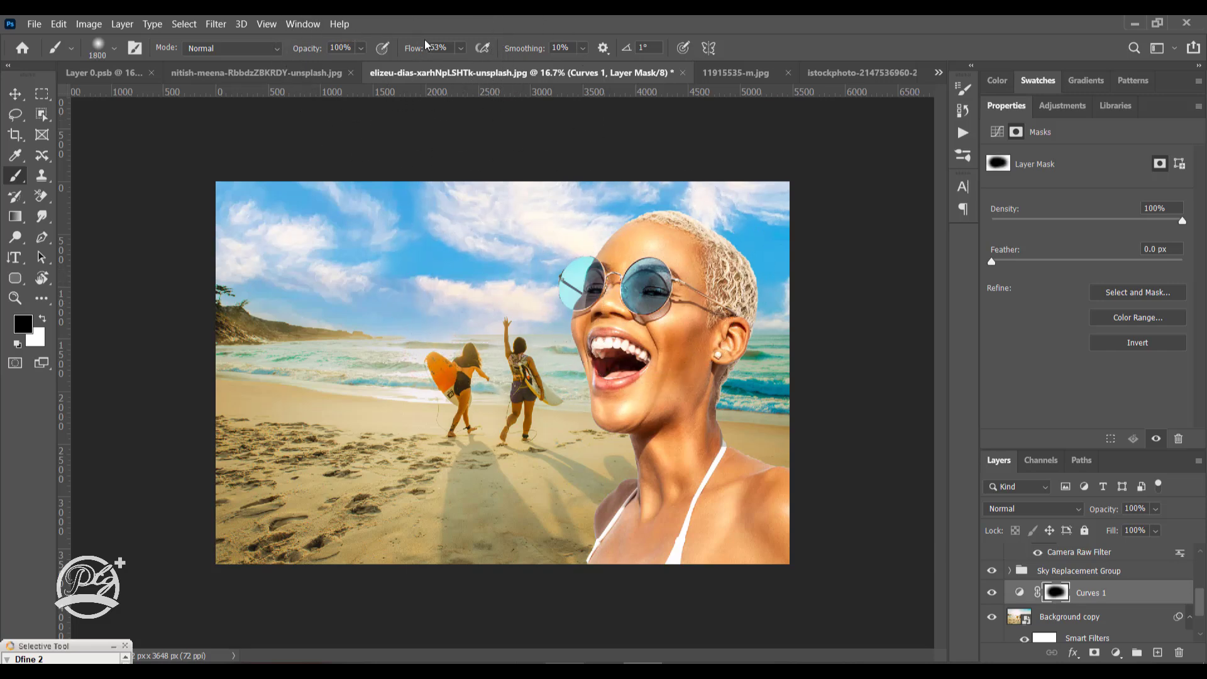
{"action": "left_click_drag", "start_coordinate": [418, 52], "coordinate": [453, 52]}
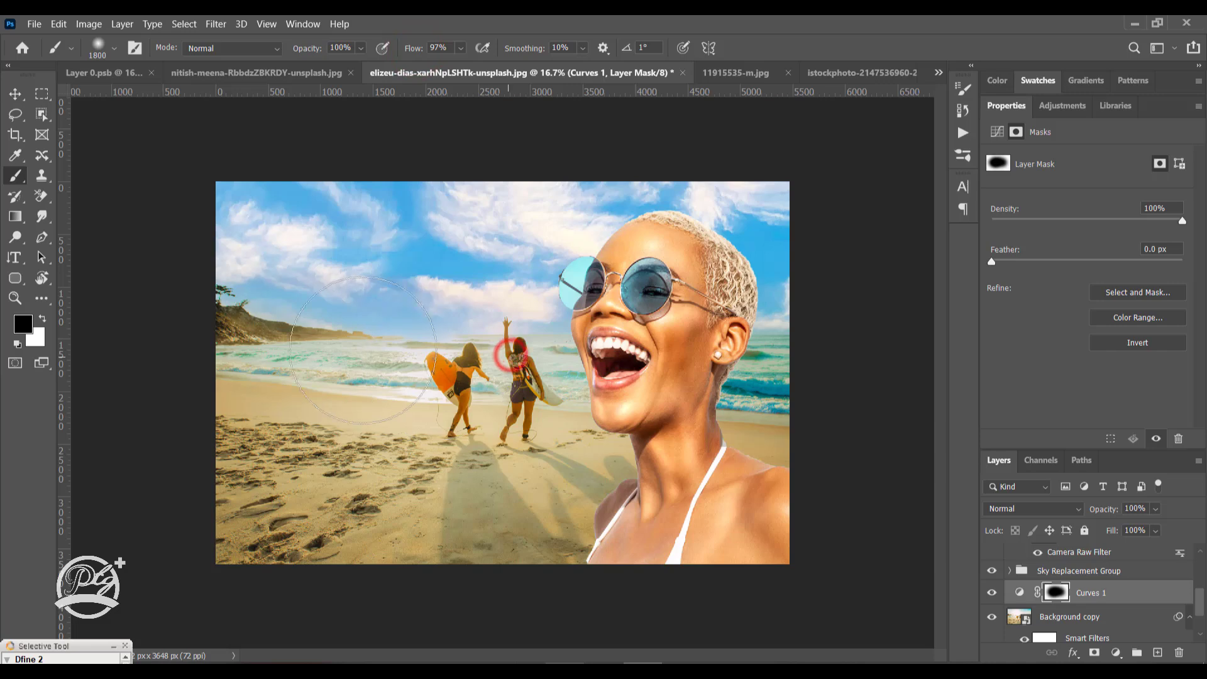
{"action": "left_click", "coordinate": [509, 352]}
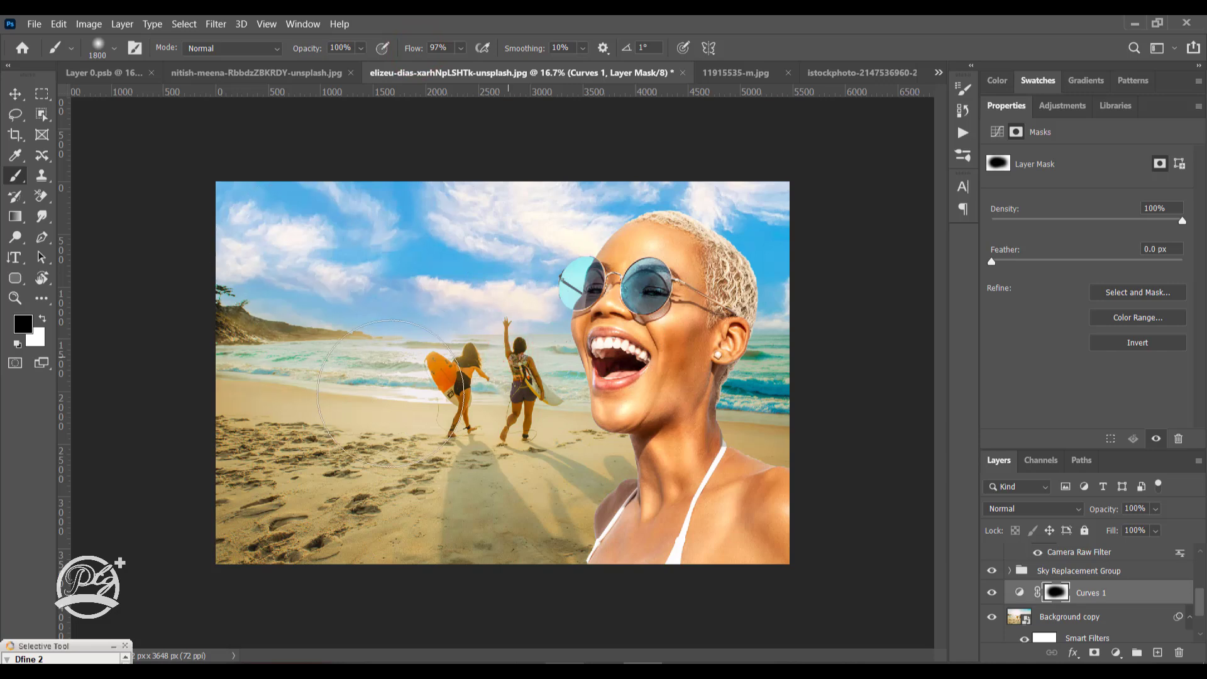
{"action": "left_click", "coordinate": [15, 94]}
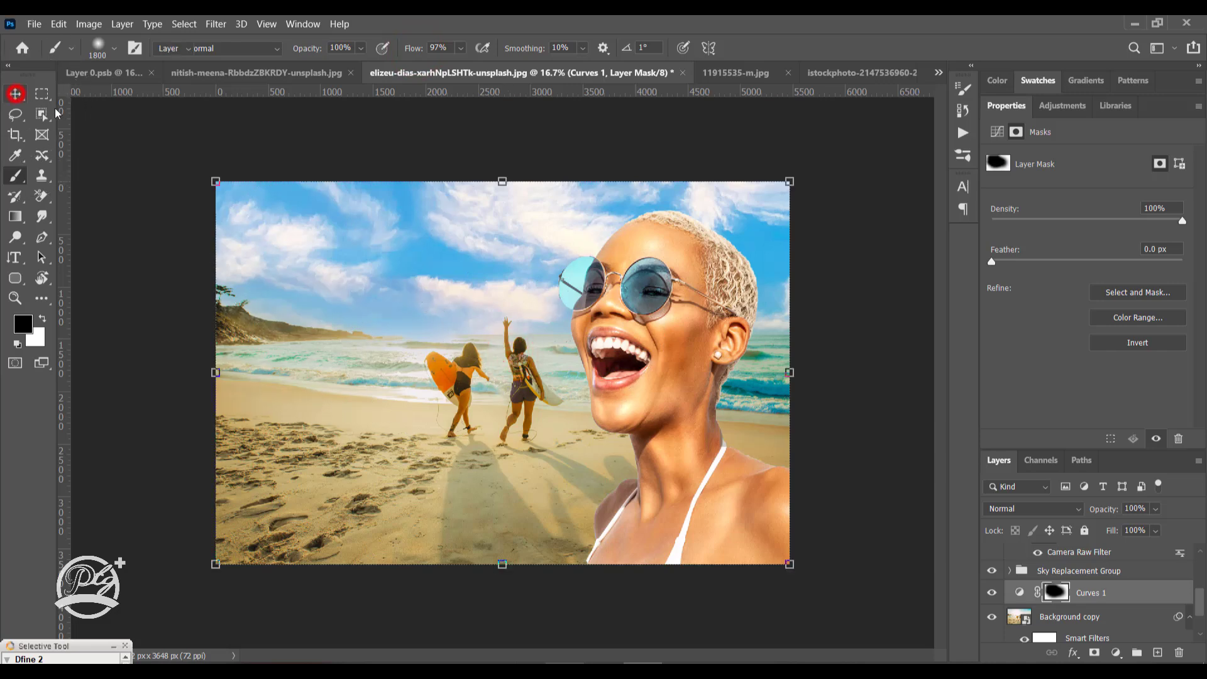
Step: Collapse Layer 1's smart filters and add an empty layer between Layer 1 and Sky Replacement Group
{"action": "left_click", "coordinate": [682, 372]}
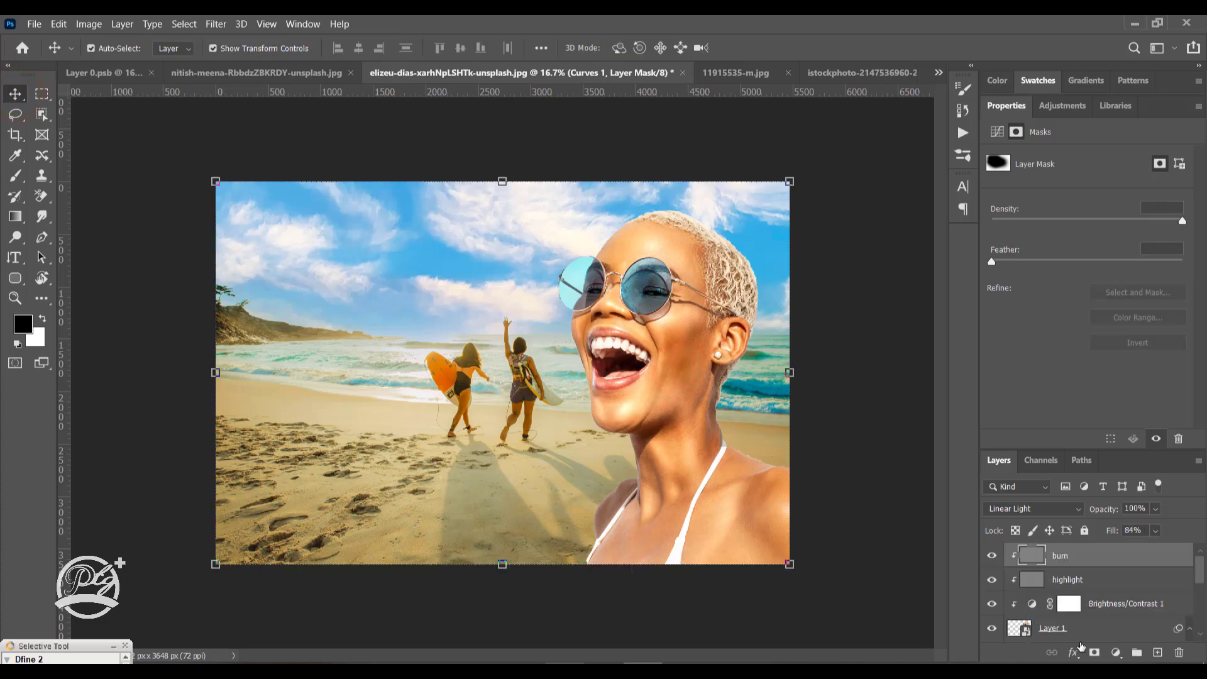
{"action": "left_click_drag", "start_coordinate": [1201, 575], "coordinate": [1201, 586]}
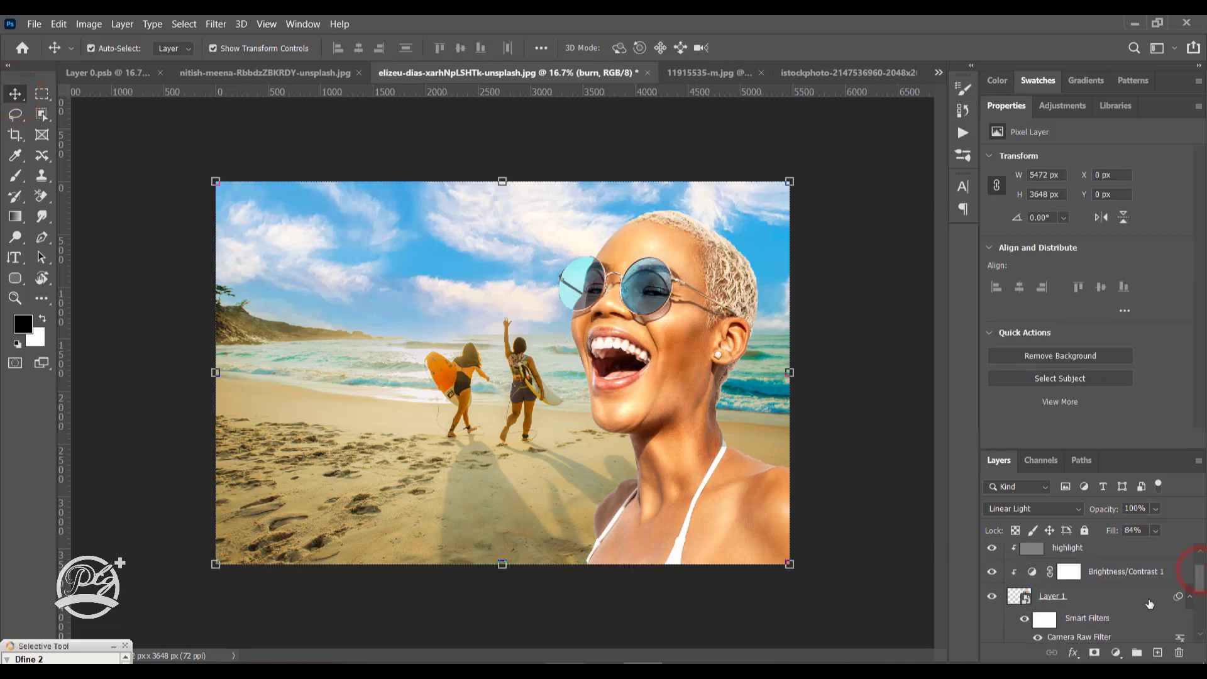
{"action": "left_click", "coordinate": [1190, 596]}
{"action": "left_click", "coordinate": [1091, 618]}
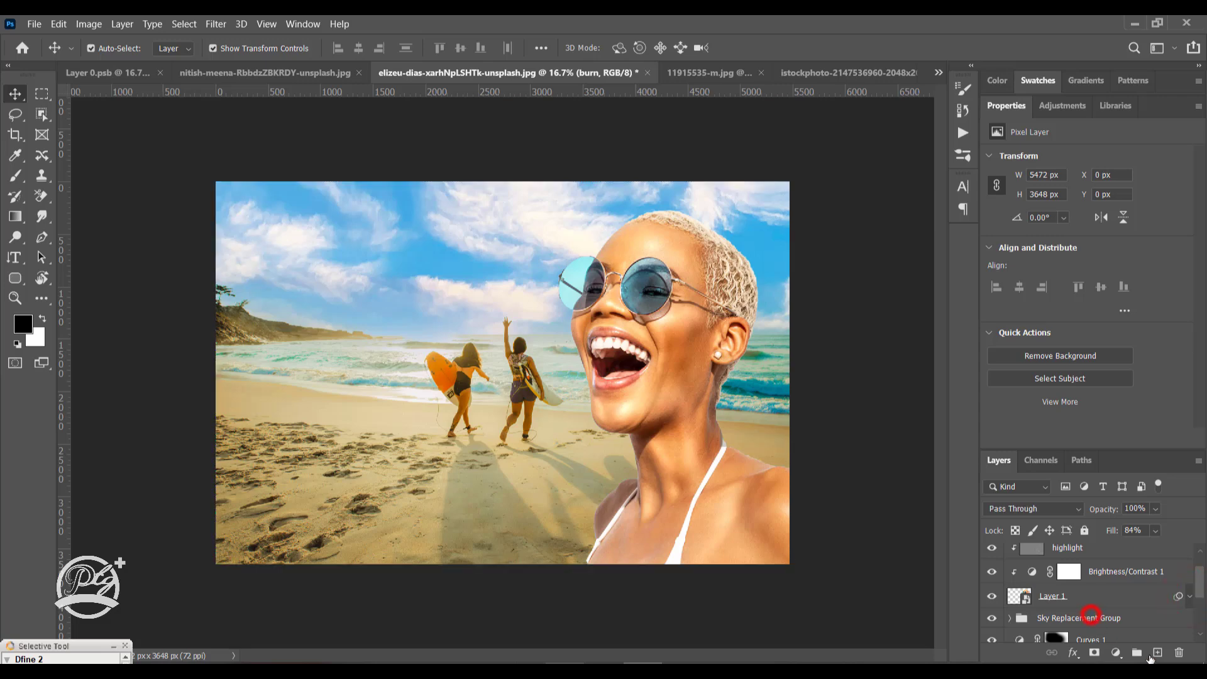
{"action": "left_click", "coordinate": [1157, 652]}
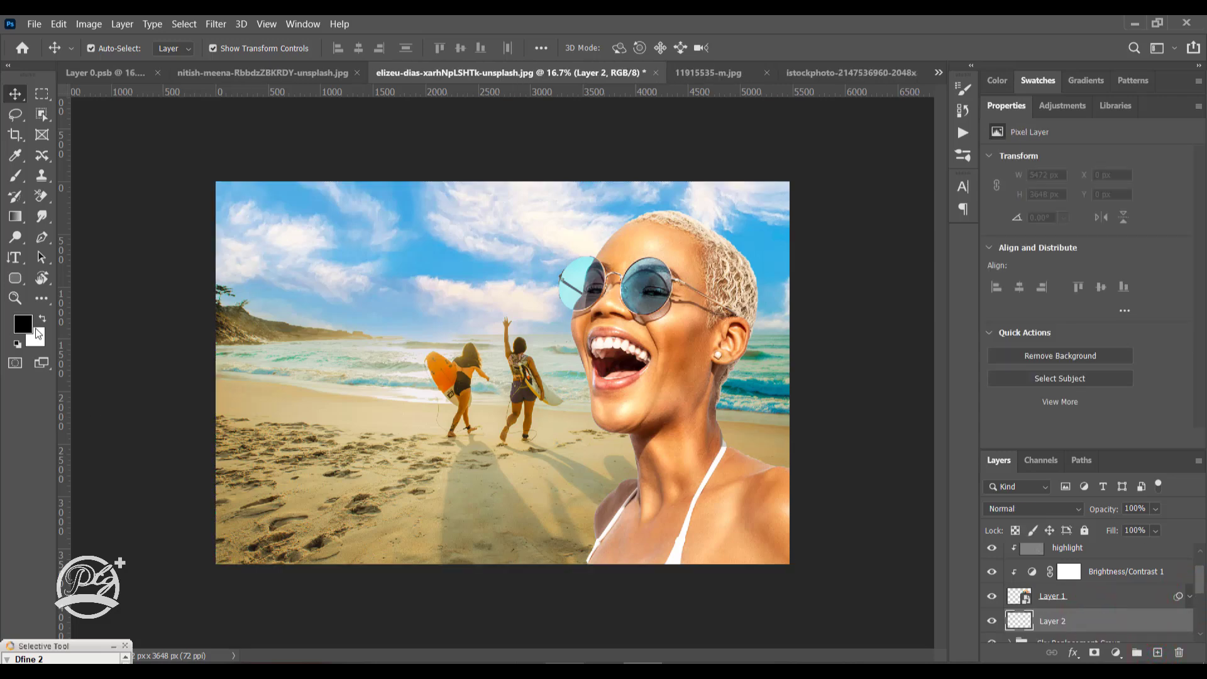
Step: Paint a soft white glow behind the woman's outline on Layer 2 with a 1200 px brush at 70% flow
{"action": "left_click", "coordinate": [42, 317]}
{"action": "left_click", "coordinate": [16, 176]}
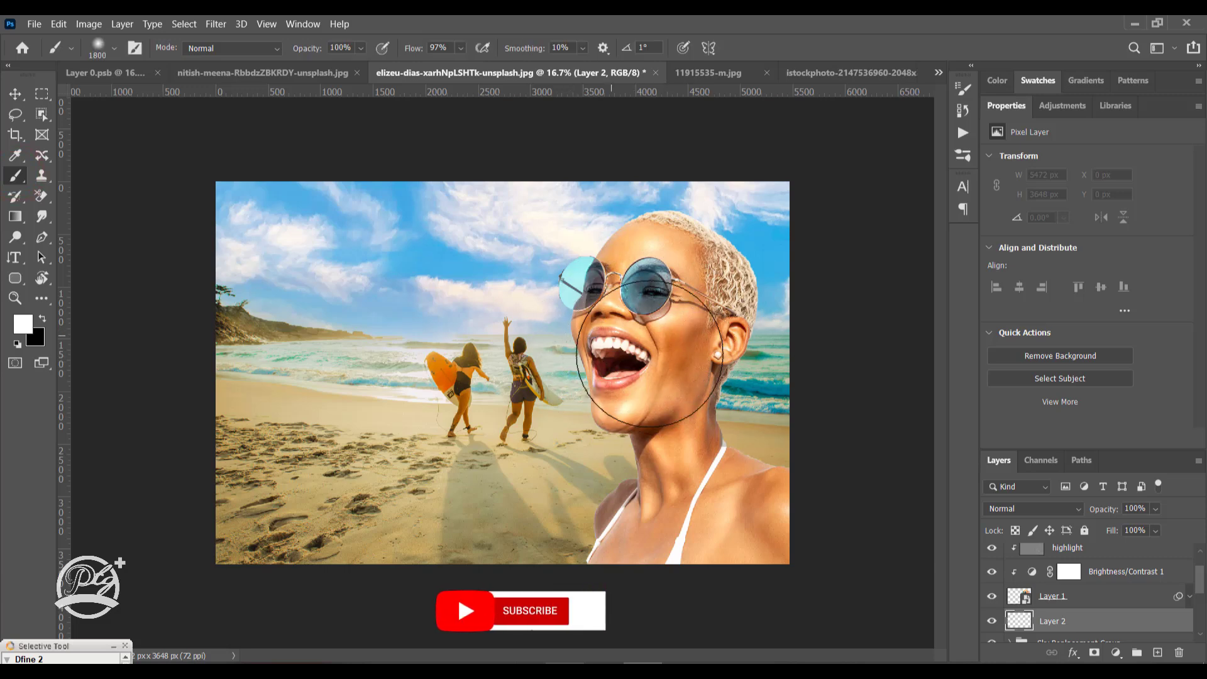
{"action": "key", "text": "bracketleft"}
{"action": "key", "text": "bracketleft"}
{"action": "key", "text": "bracketleft"}
{"action": "key", "text": "bracketleft"}
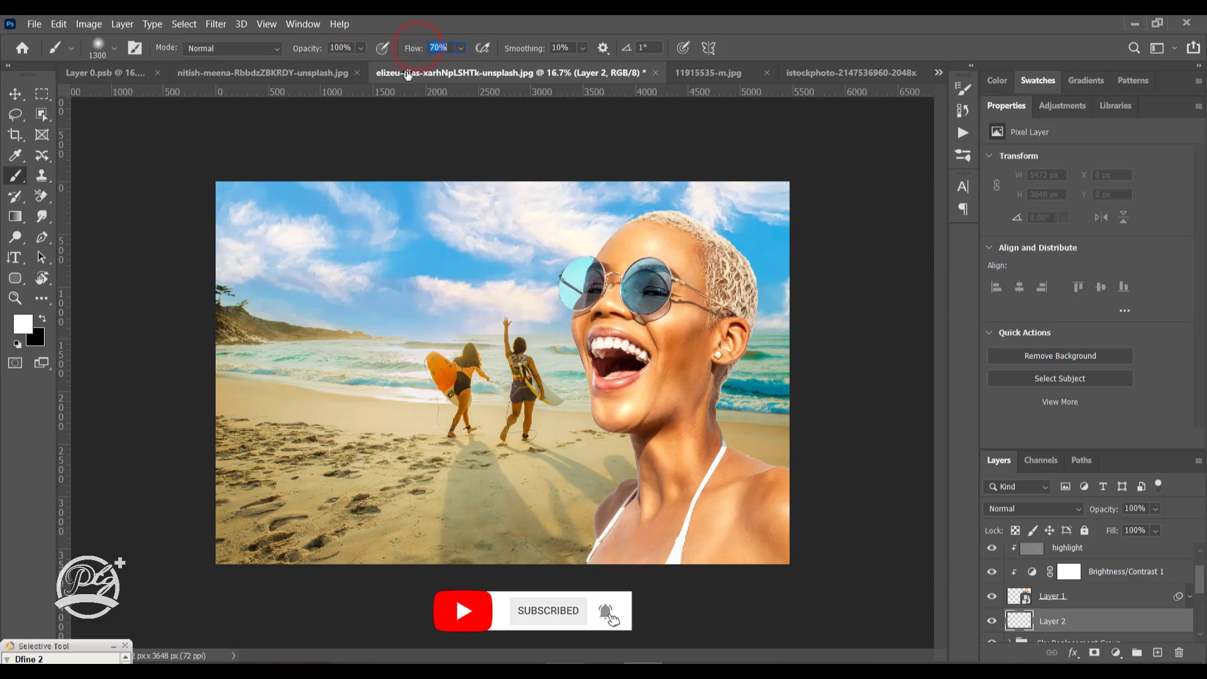
{"action": "key", "text": "bracketleft"}
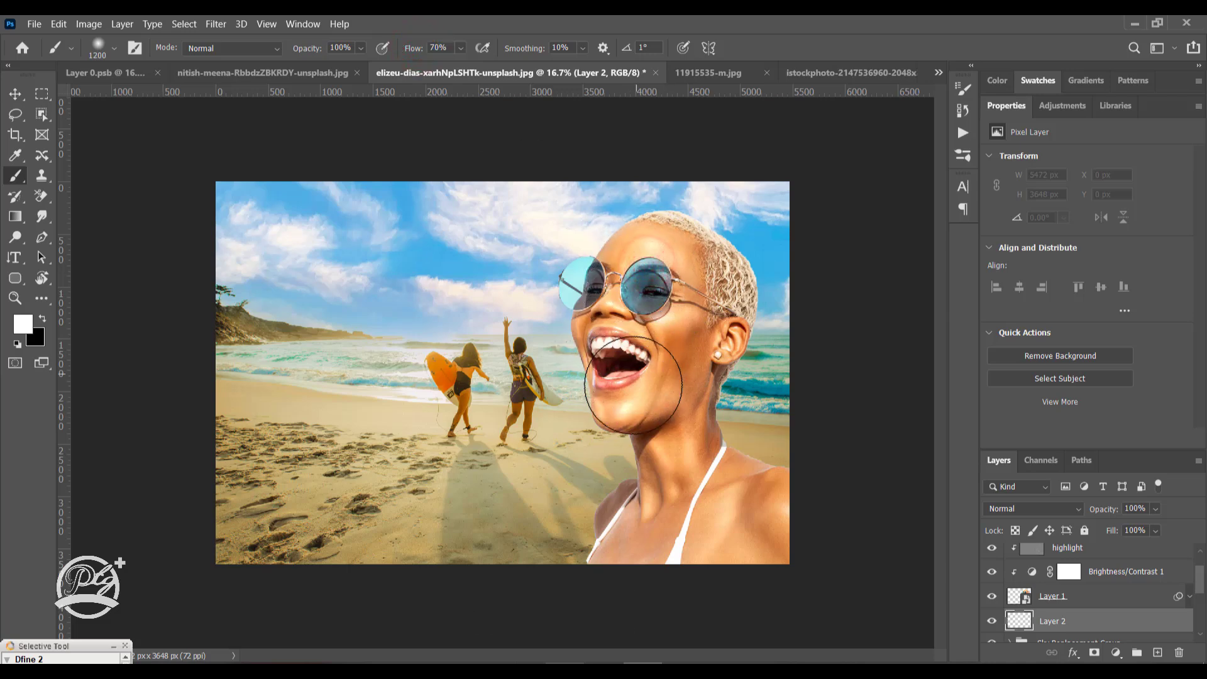
{"action": "mouse_move", "coordinate": [633, 385]}
{"action": "left_mouse_down"}
{"action": "mouse_move", "coordinate": [664, 420]}
{"action": "mouse_move", "coordinate": [673, 499]}
{"action": "mouse_move", "coordinate": [619, 574]}
{"action": "mouse_move", "coordinate": [675, 508]}
{"action": "mouse_move", "coordinate": [696, 300]}
{"action": "mouse_move", "coordinate": [673, 494]}
{"action": "mouse_move", "coordinate": [750, 513]}
{"action": "mouse_move", "coordinate": [727, 503]}
{"action": "mouse_move", "coordinate": [763, 541]}
{"action": "mouse_move", "coordinate": [675, 531]}
{"action": "mouse_move", "coordinate": [631, 556]}
{"action": "mouse_move", "coordinate": [643, 572]}
{"action": "mouse_move", "coordinate": [694, 538]}
{"action": "mouse_move", "coordinate": [688, 456]}
{"action": "mouse_move", "coordinate": [650, 351]}
{"action": "left_mouse_up"}
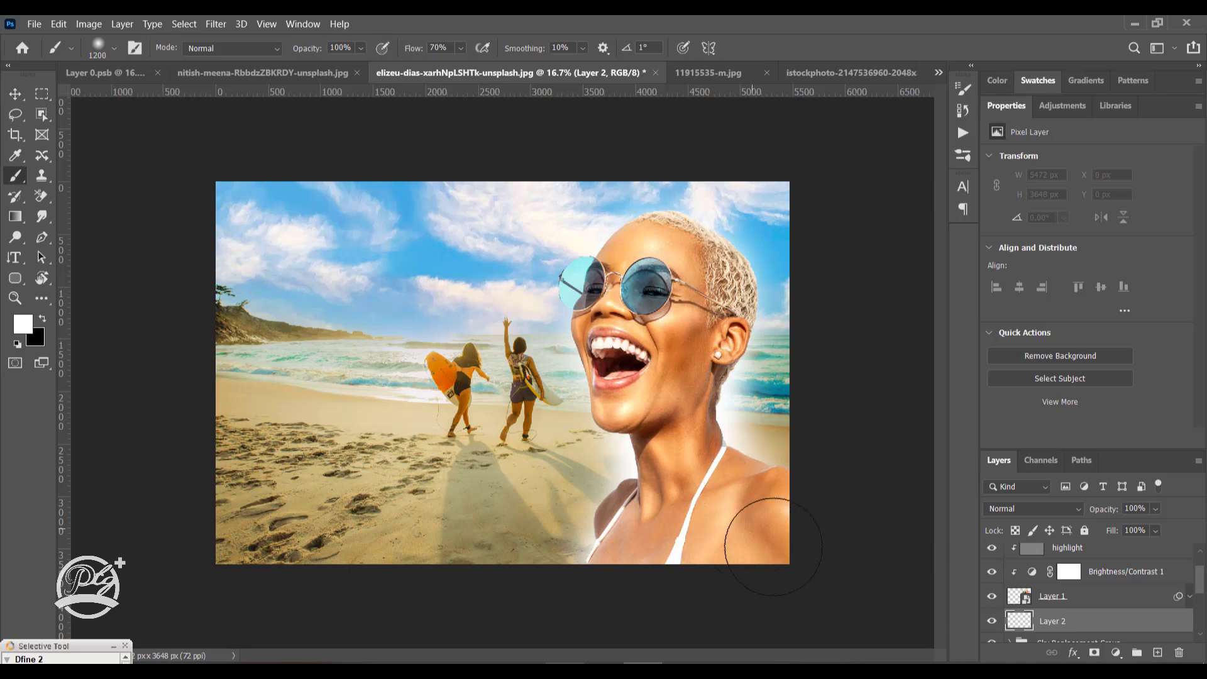
{"action": "left_click", "coordinate": [14, 94]}
Step: Add an empty layer above the burn layer and place a Hue/Saturation adjustment on top of it
{"action": "left_click_drag", "start_coordinate": [1198, 594], "coordinate": [1200, 571]}
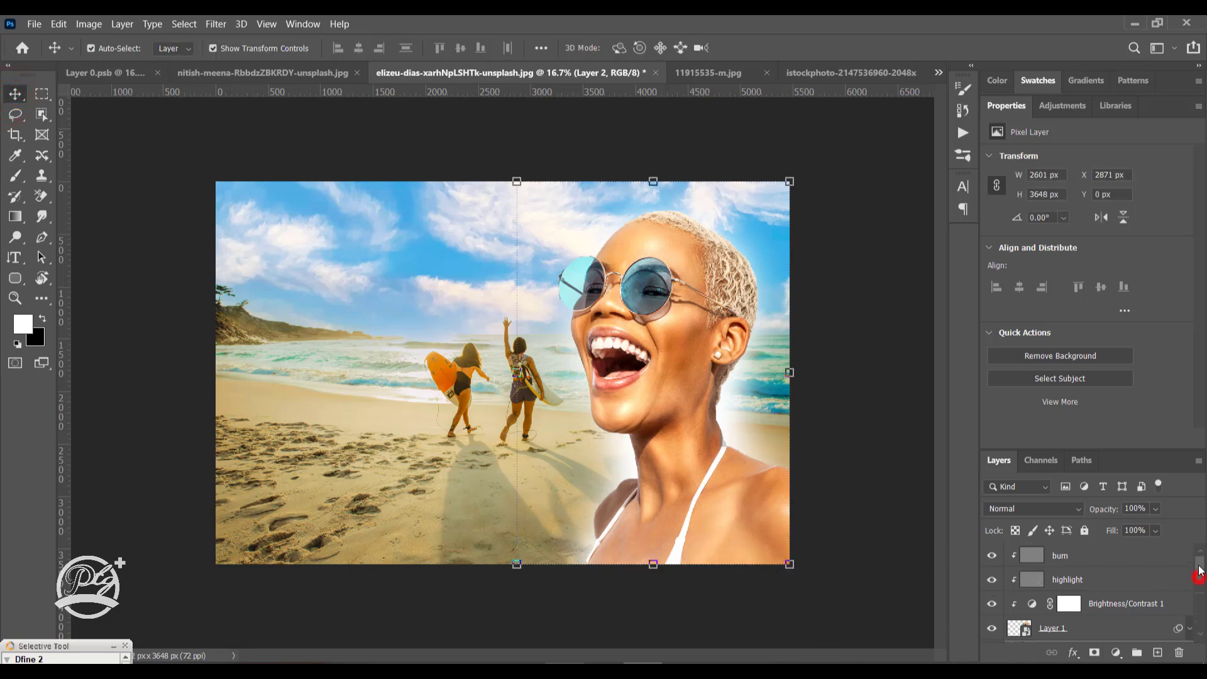
{"action": "left_click", "coordinate": [1112, 557]}
{"action": "left_click", "coordinate": [1157, 652]}
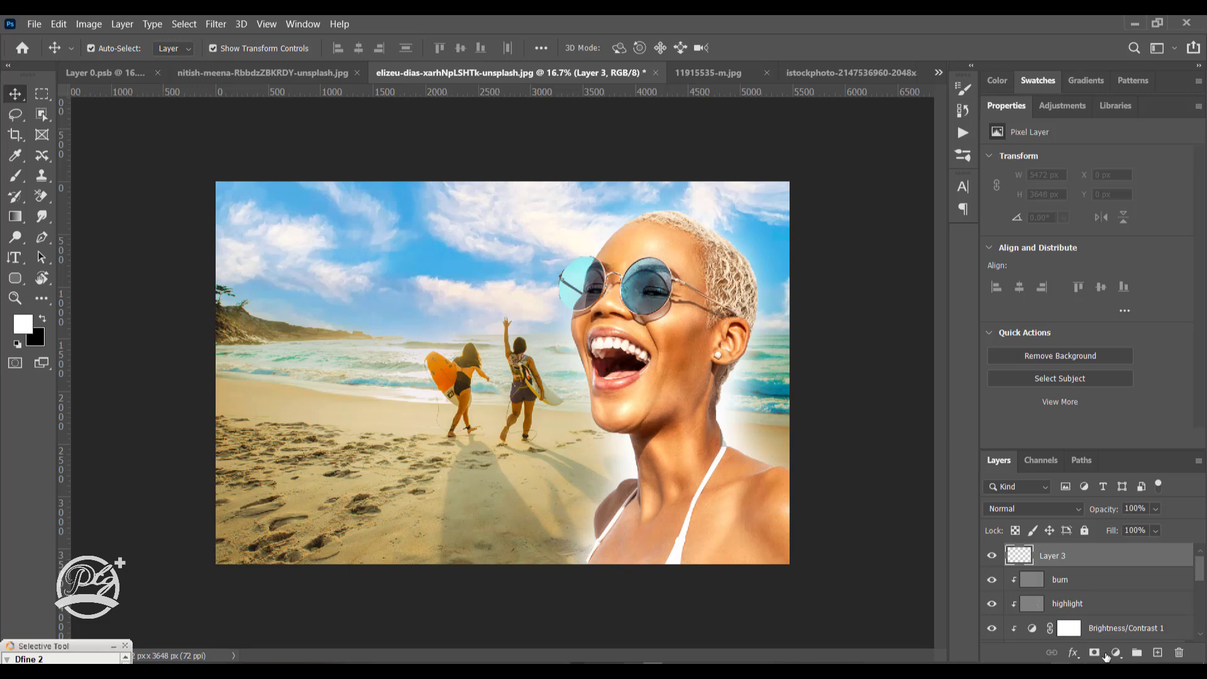
{"action": "left_click", "coordinate": [1114, 654]}
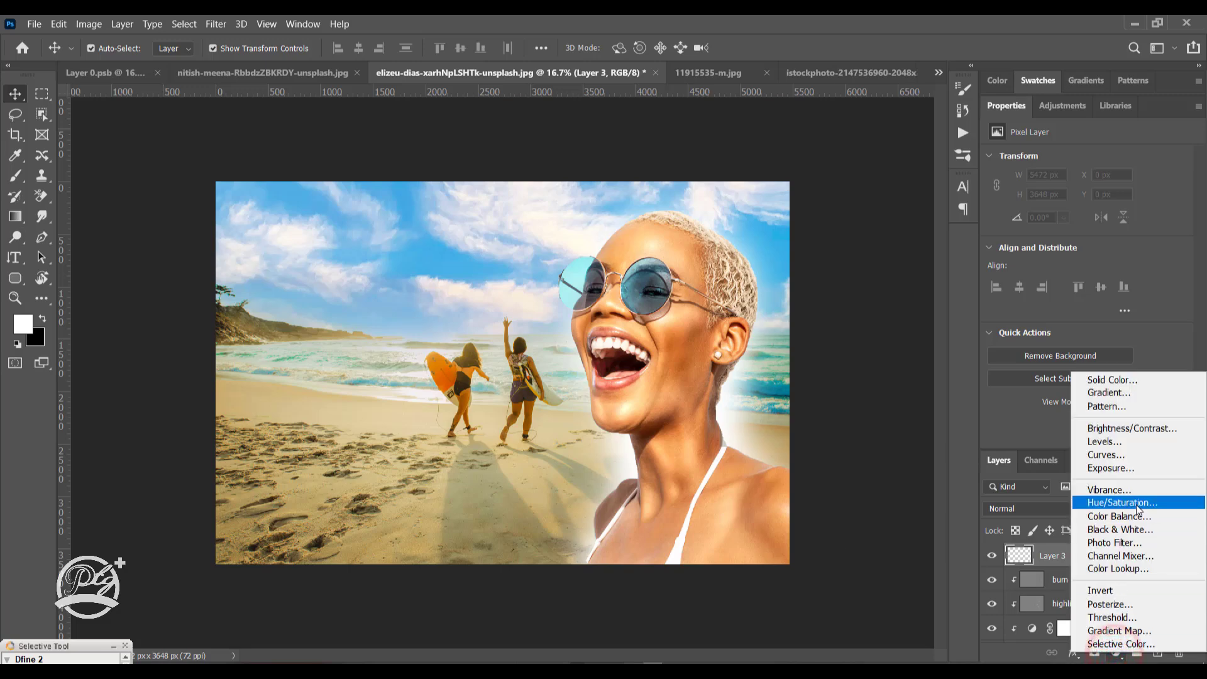
{"action": "left_click", "coordinate": [1135, 502]}
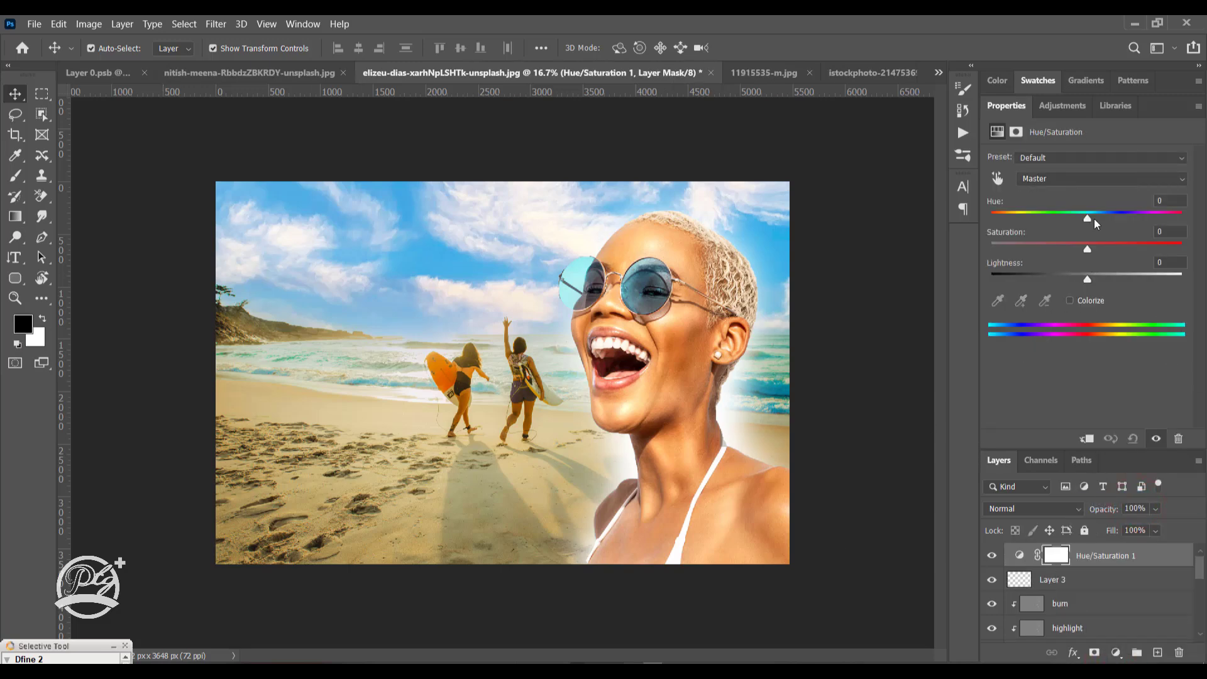